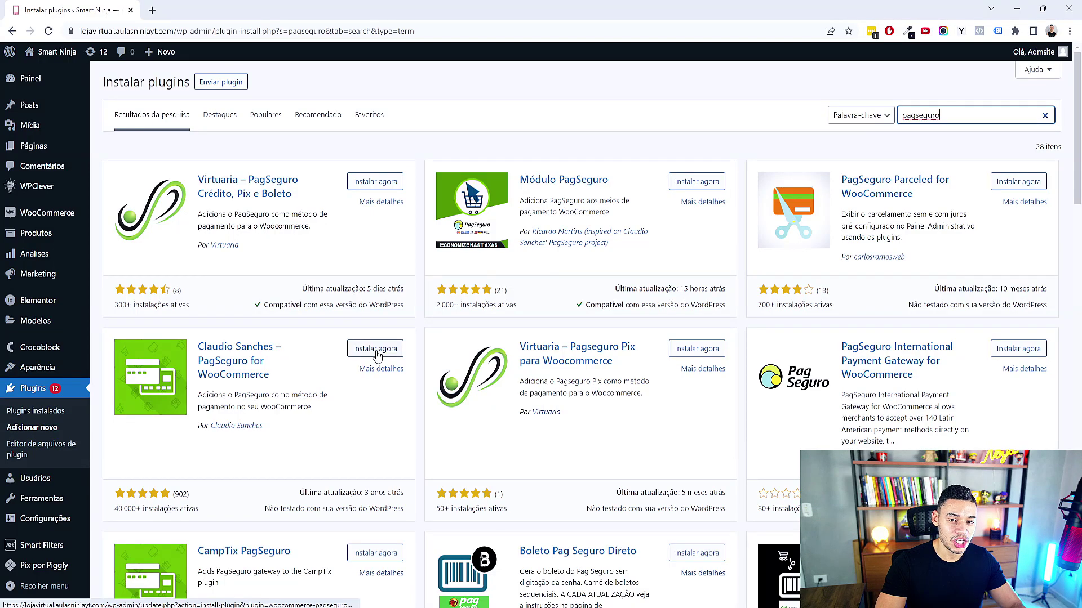
Step: Install and activate the PagSeguro for WooCommerce plugin from the search results
{"action": "left_click", "coordinate": [376, 350]}
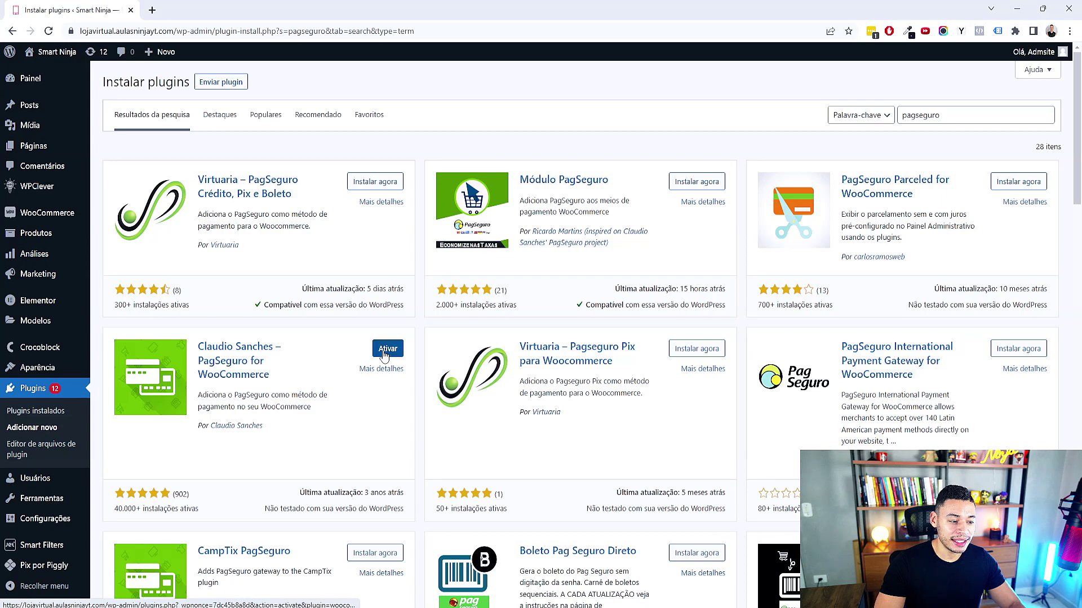
{"action": "left_click", "coordinate": [385, 352]}
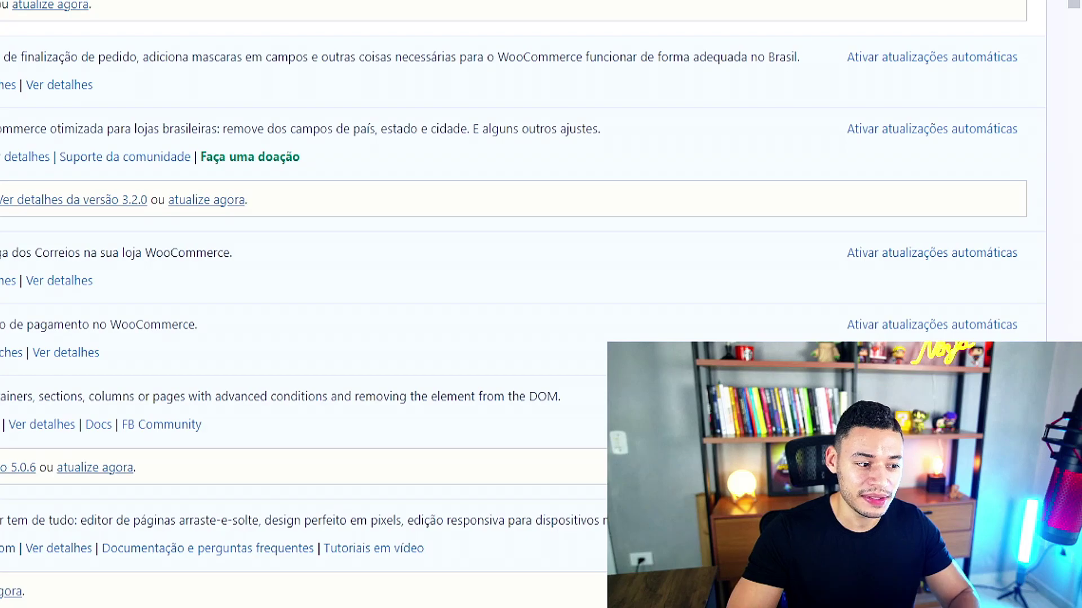
{"action": "scroll", "coordinate": [514, 305], "scroll_direction": "down", "scroll_amount": 4}
{"action": "scroll", "coordinate": [514, 304], "scroll_direction": "up", "scroll_amount": 4}
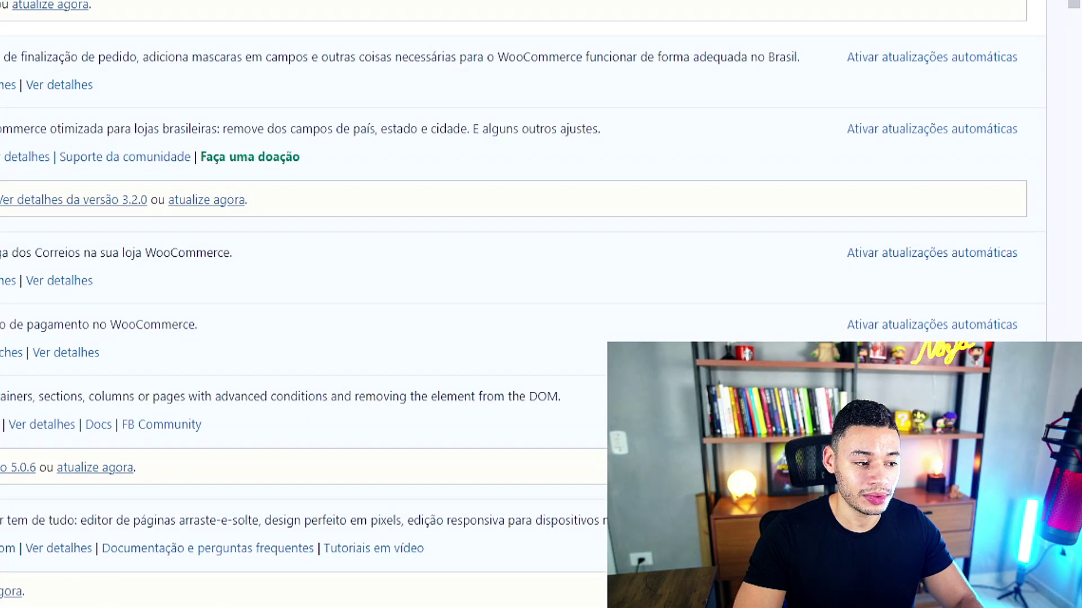
Step: Open the payment methods list in the WooCommerce settings
{"action": "mouse_move", "coordinate": [184, 138]}
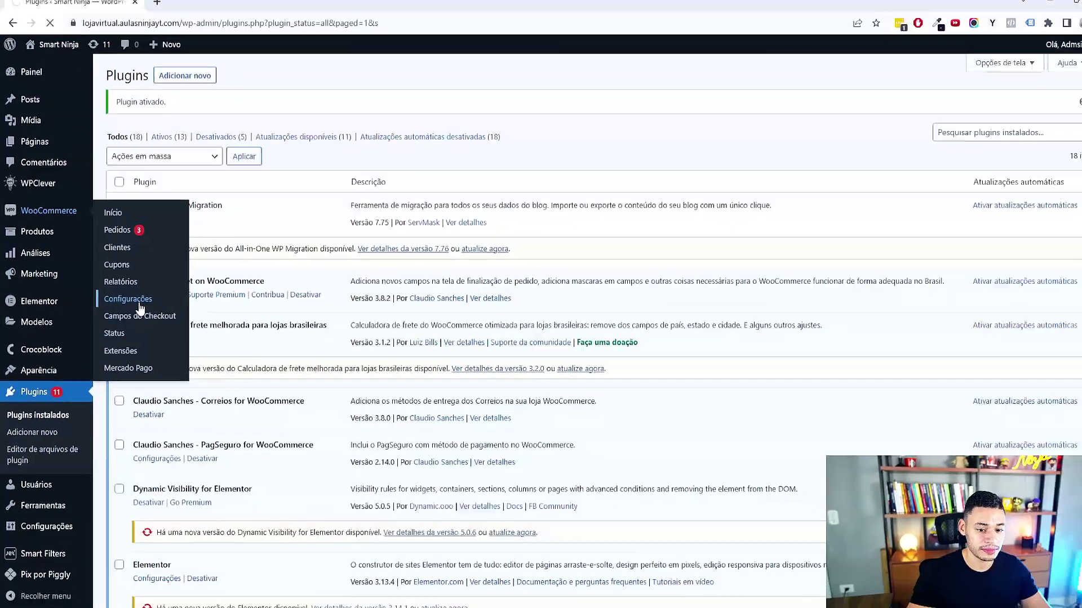
{"action": "left_click", "coordinate": [347, 338]}
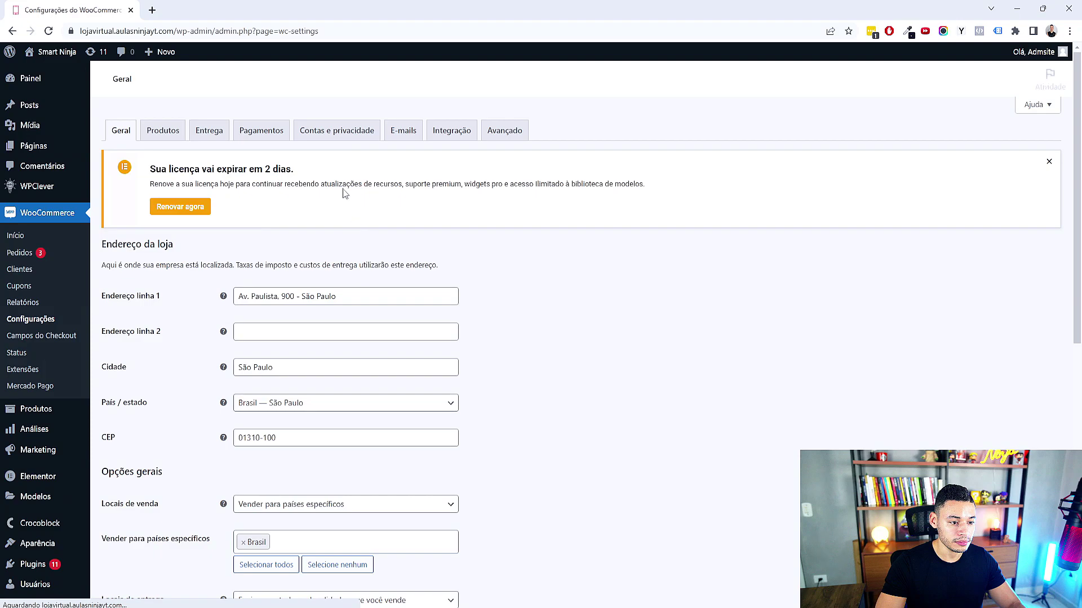
{"action": "left_click", "coordinate": [267, 138]}
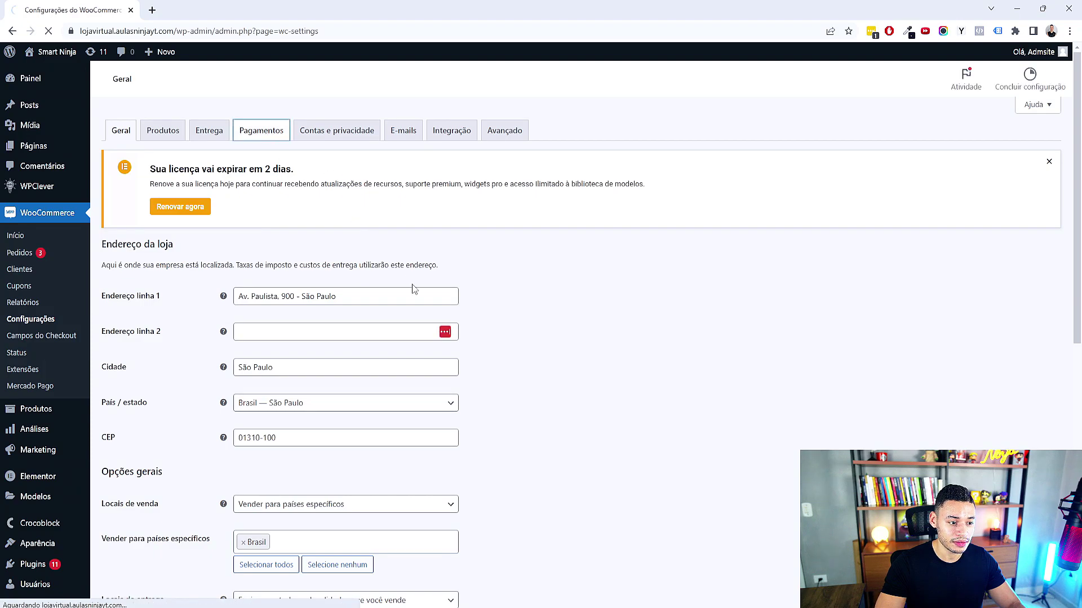
{"action": "scroll", "coordinate": [44, 470], "scroll_direction": "down", "scroll_amount": 3}
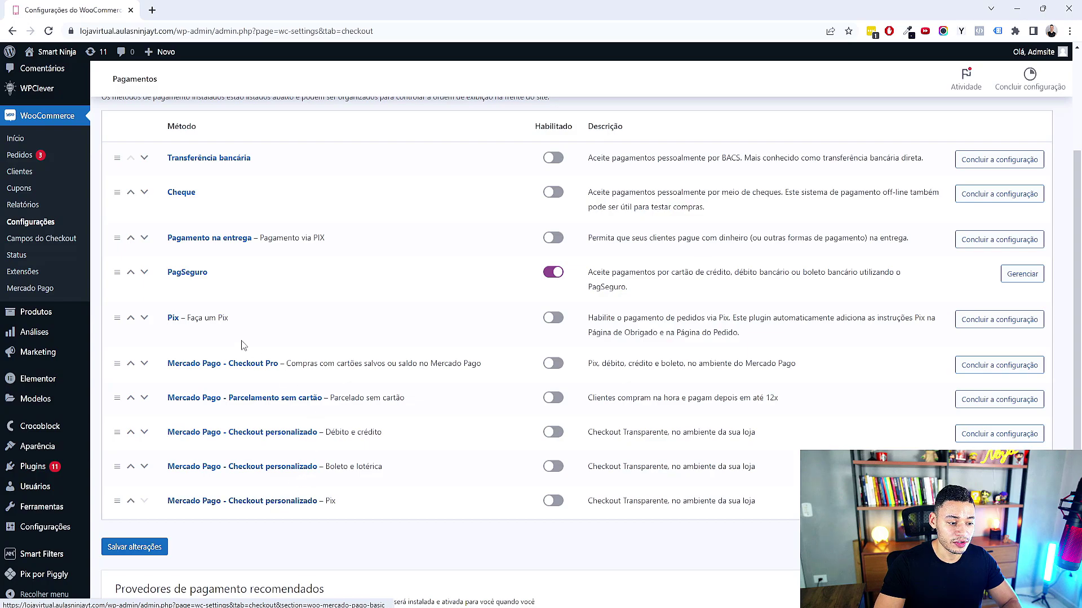
Step: Switch the PagSeguro payment method off and on again, and open its management settings
{"action": "left_click", "coordinate": [552, 273]}
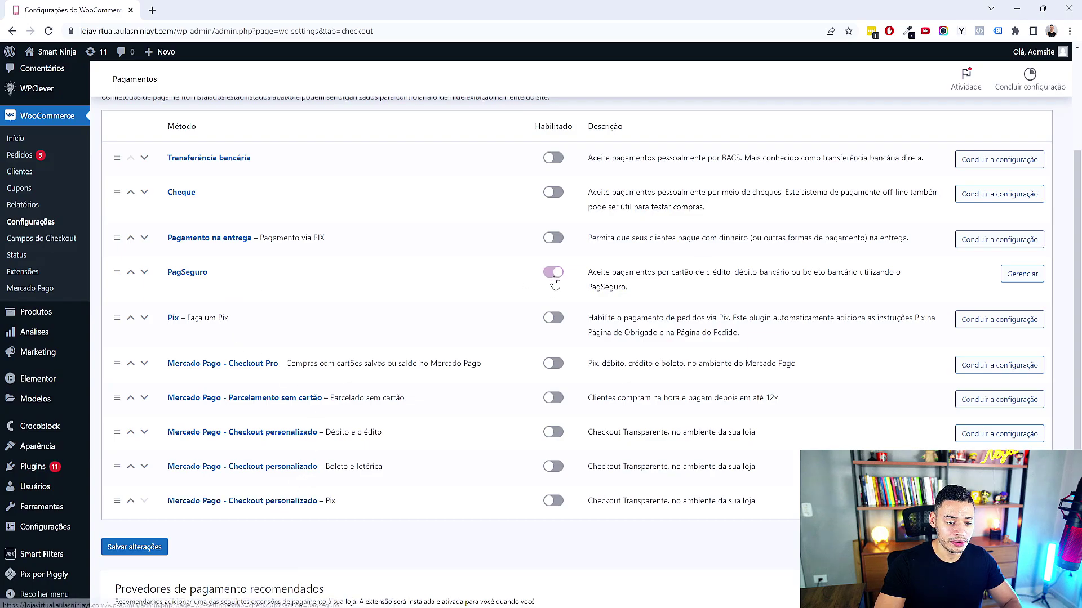
{"action": "left_click", "coordinate": [554, 273]}
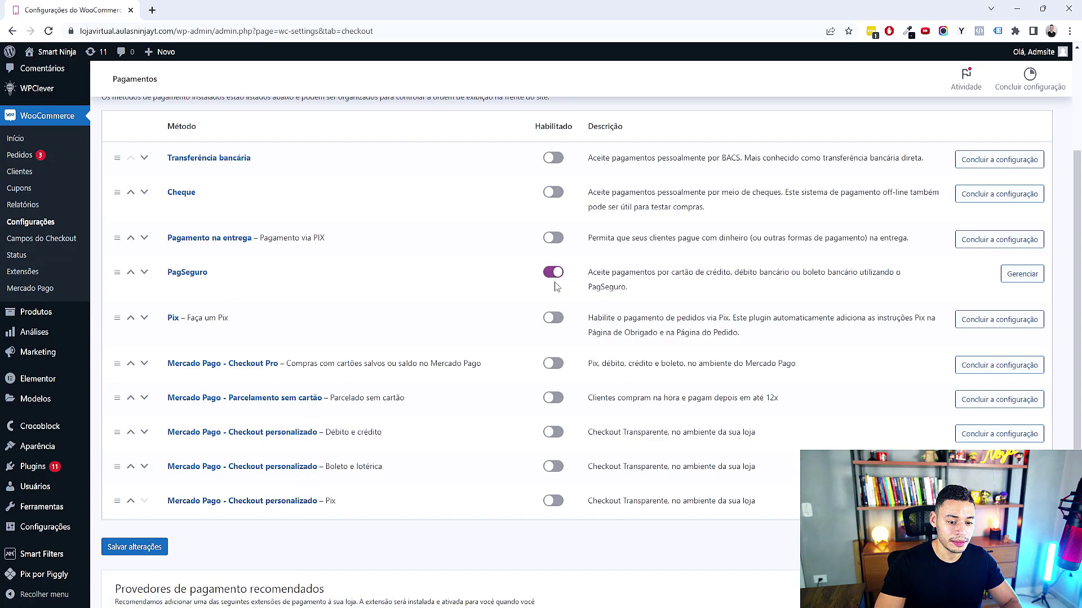
{"action": "scroll", "coordinate": [908, 333], "scroll_direction": "up", "scroll_amount": 1}
{"action": "scroll", "coordinate": [991, 333], "scroll_direction": "down", "scroll_amount": 1}
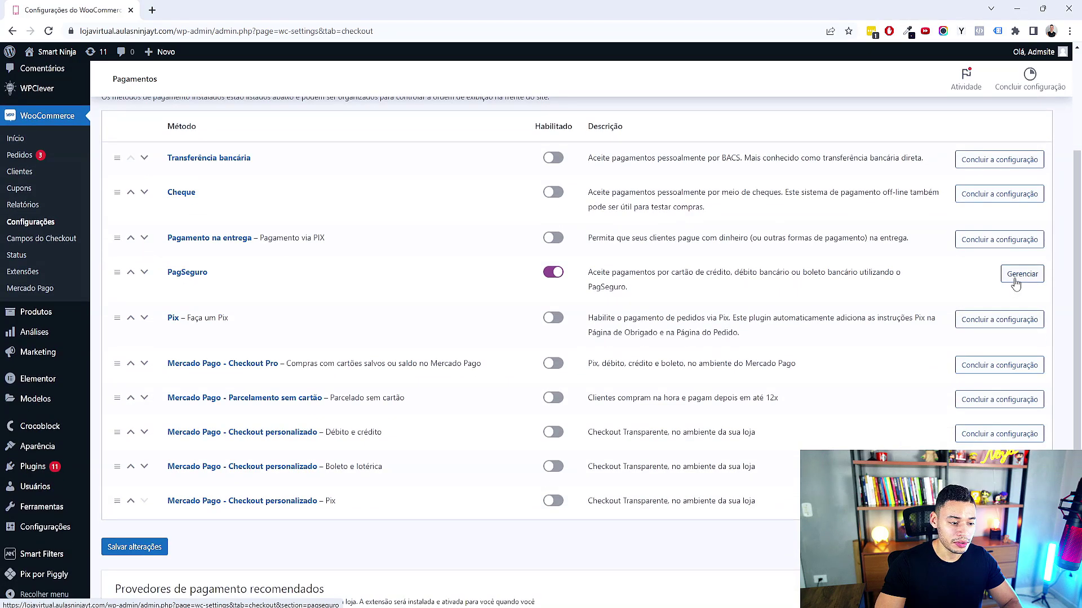
{"action": "left_click", "coordinate": [1014, 281]}
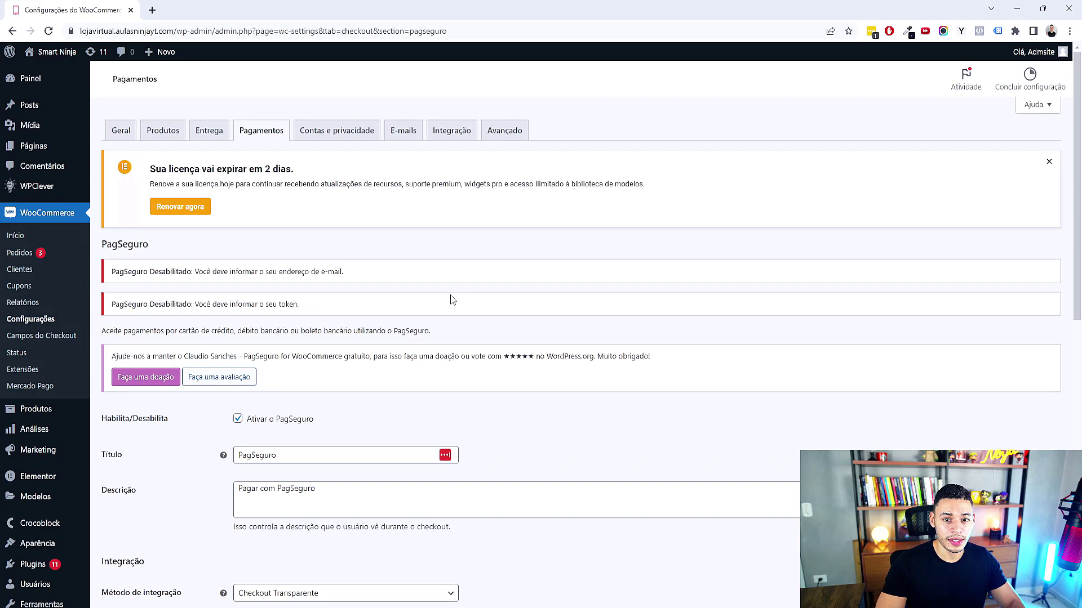
Step: Review the title and description that customers see for PagSeguro at checkout
{"action": "scroll", "coordinate": [451, 299], "scroll_direction": "down", "scroll_amount": 3}
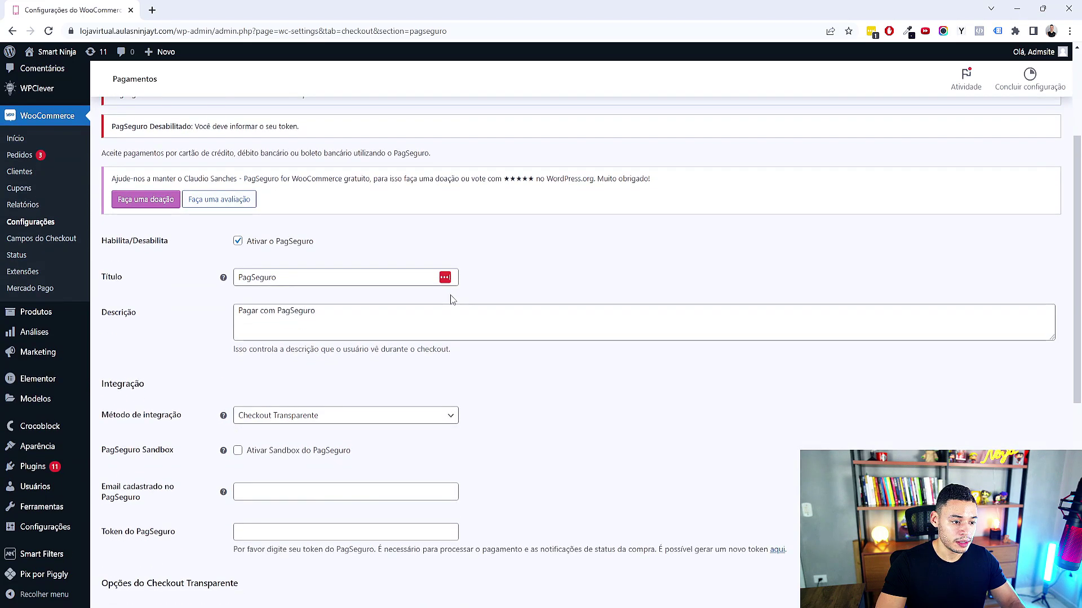
{"action": "scroll", "coordinate": [305, 248], "scroll_direction": "down", "scroll_amount": 1}
{"action": "double_click", "coordinate": [309, 218]}
{"action": "left_click_drag", "start_coordinate": [314, 248], "coordinate": [187, 245]}
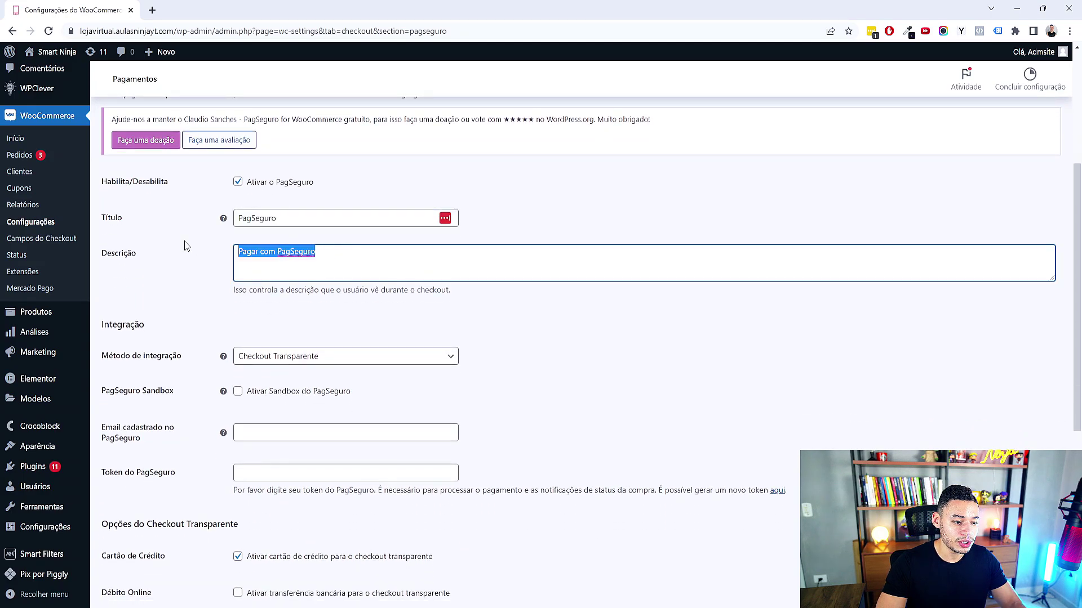
{"action": "left_click", "coordinate": [564, 304]}
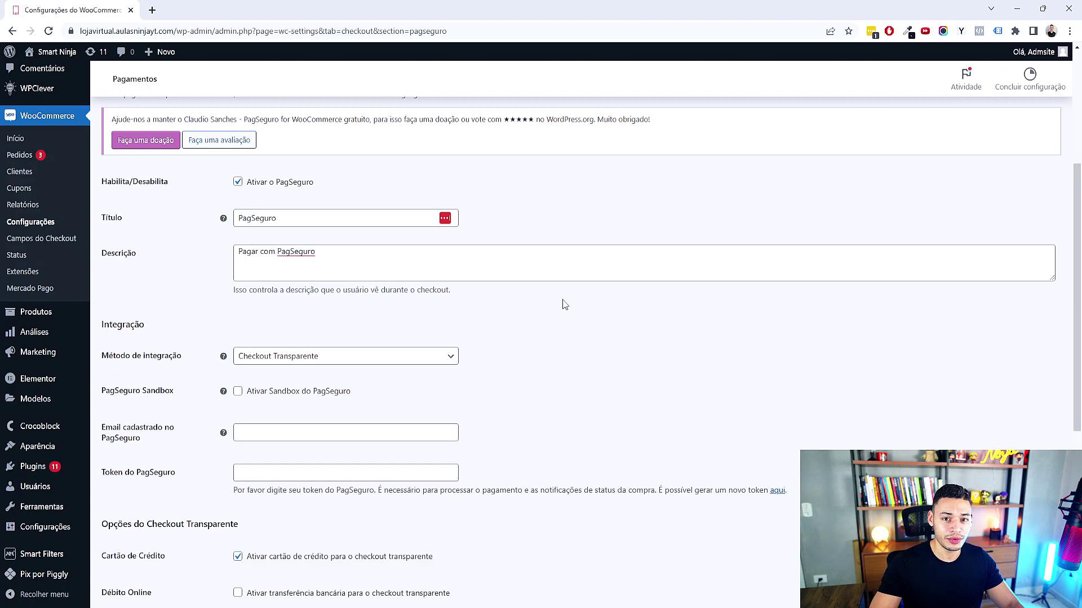
{"action": "double_click", "coordinate": [305, 227]}
{"action": "left_click", "coordinate": [476, 268]}
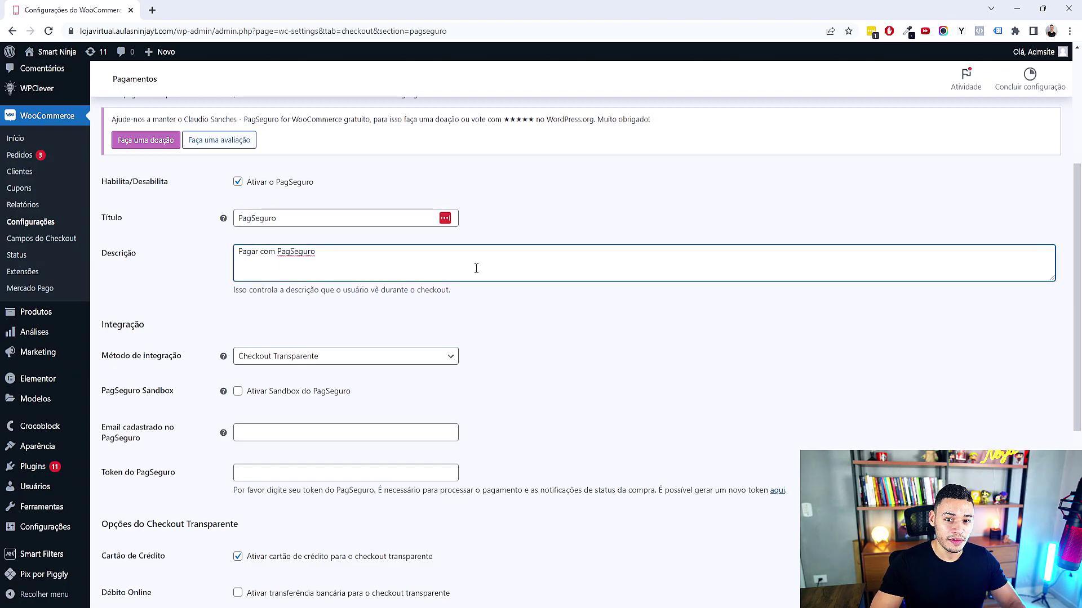
Step: Look through the available PagSeguro integration methods, leaving Checkout Transparente selected
{"action": "scroll", "coordinate": [275, 228], "scroll_direction": "down", "scroll_amount": 2}
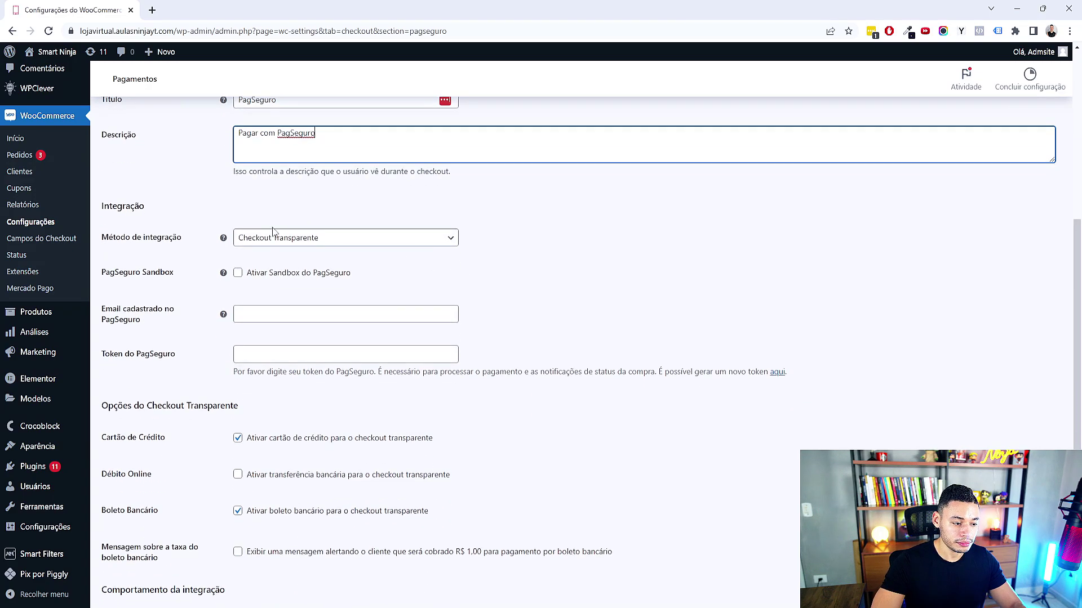
{"action": "left_click", "coordinate": [426, 238]}
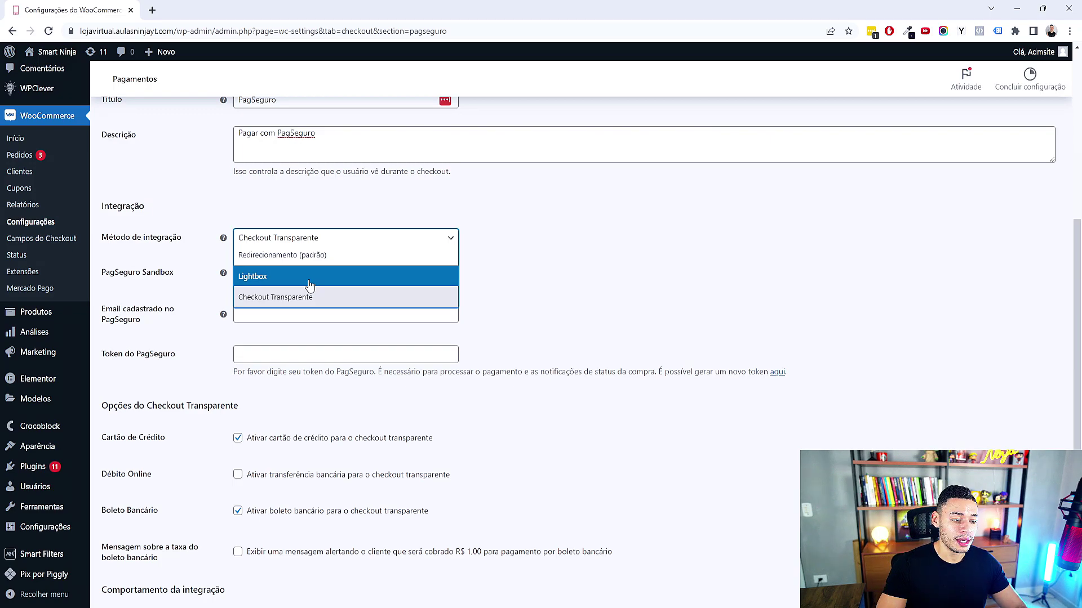
{"action": "left_click", "coordinate": [590, 280]}
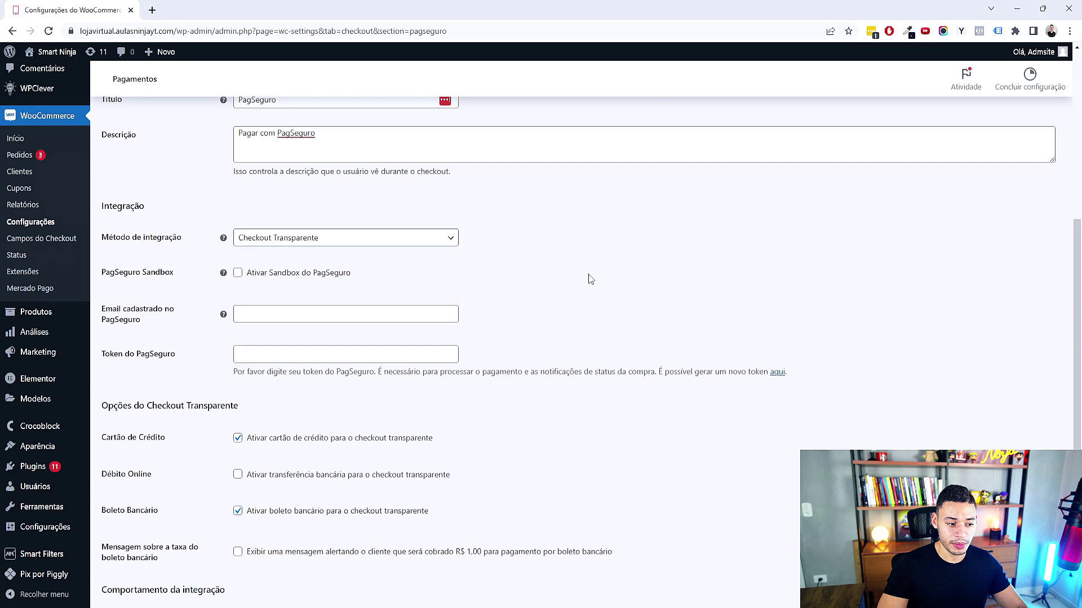
Step: Enable the PagSeguro Sandbox to view its test e-mail and token fields, and disable it again
{"action": "scroll", "coordinate": [586, 281], "scroll_direction": "down", "scroll_amount": 2}
{"action": "scroll", "coordinate": [163, 242], "scroll_direction": "up", "scroll_amount": 1}
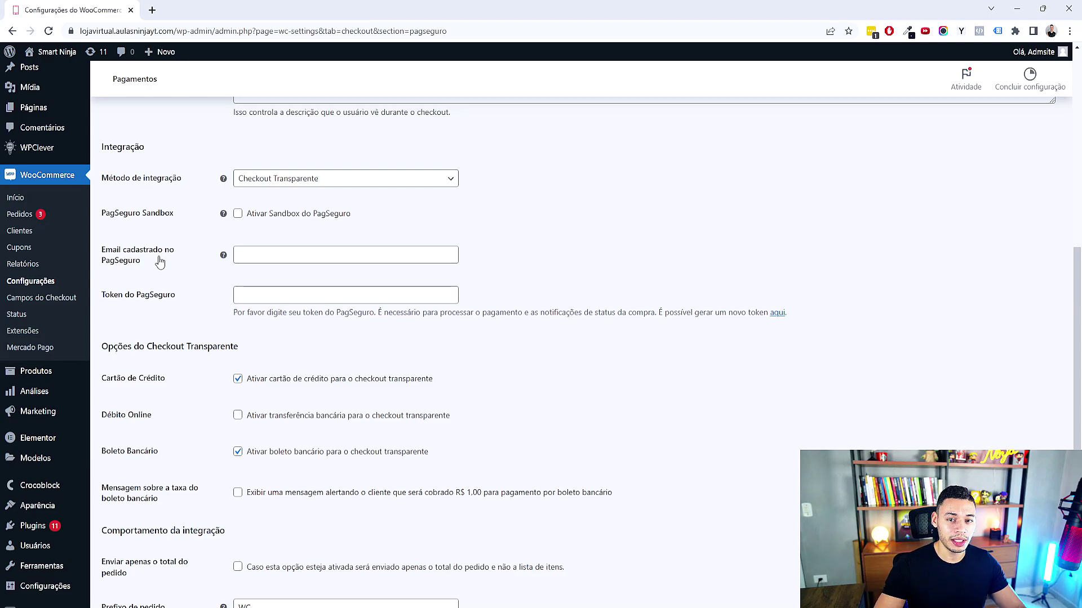
{"action": "left_click", "coordinate": [238, 214]}
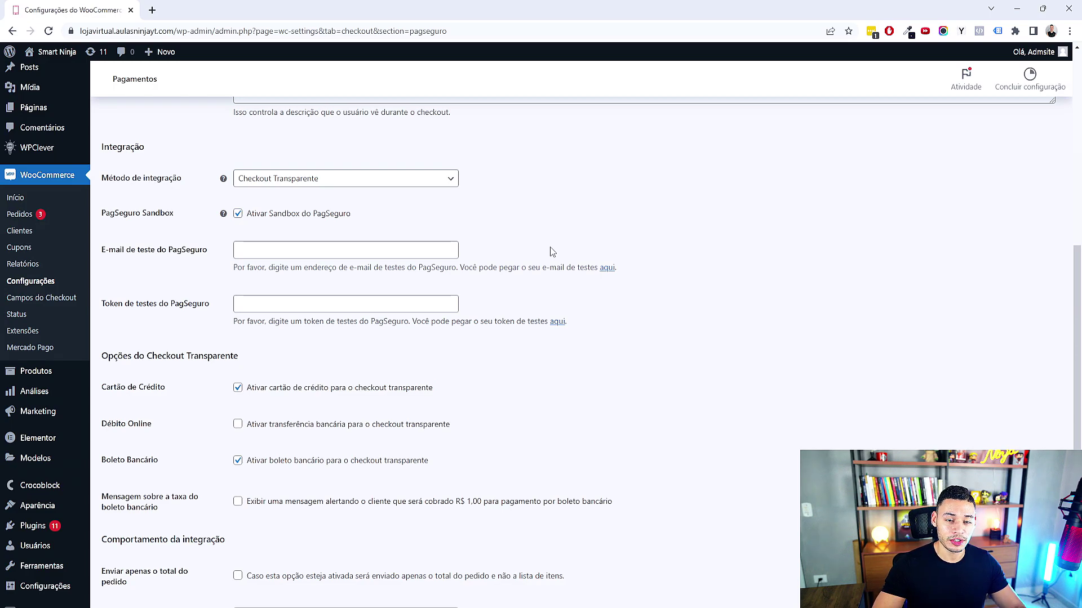
{"action": "left_click", "coordinate": [238, 214]}
Step: Examine the transparent checkout options for credit card, online debit and bank slip, plus the integration behaviour settings
{"action": "scroll", "coordinate": [686, 270], "scroll_direction": "down", "scroll_amount": 3}
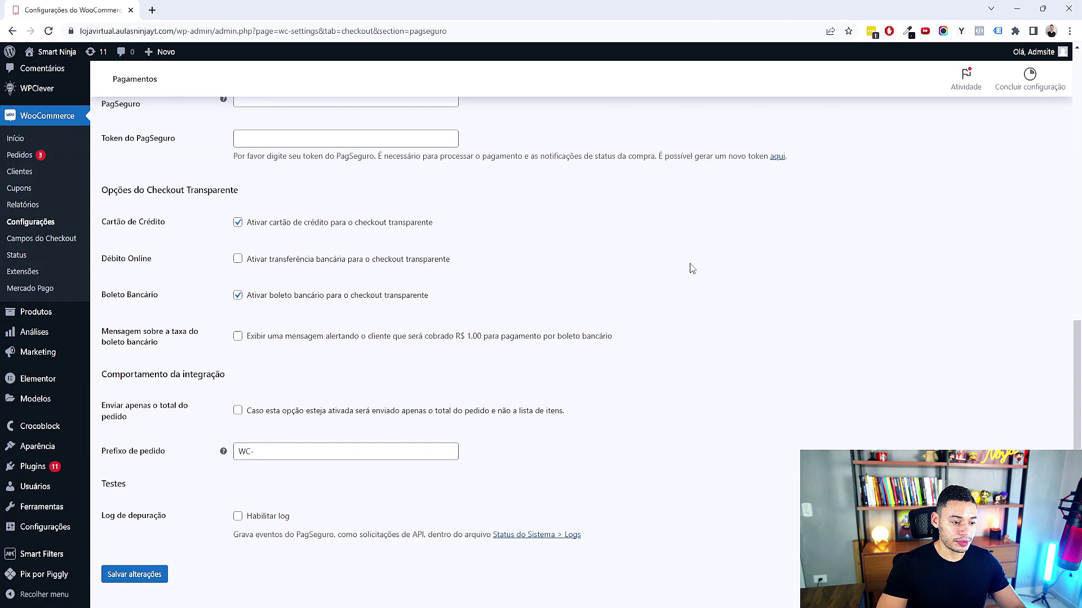
{"action": "scroll", "coordinate": [685, 270], "scroll_direction": "up", "scroll_amount": 1}
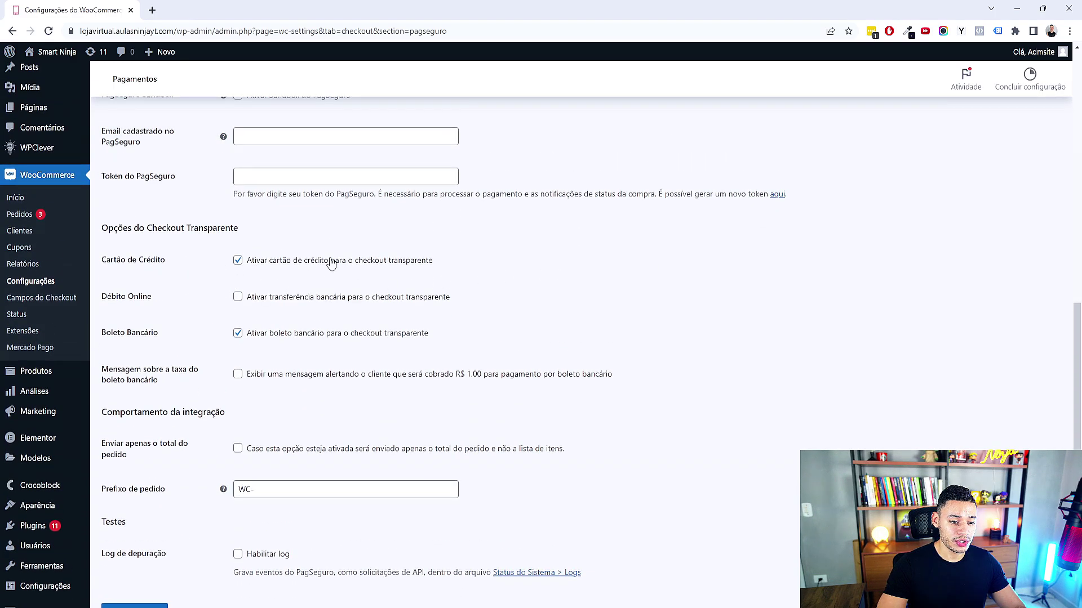
{"action": "scroll", "coordinate": [153, 259], "scroll_direction": "down", "scroll_amount": 1}
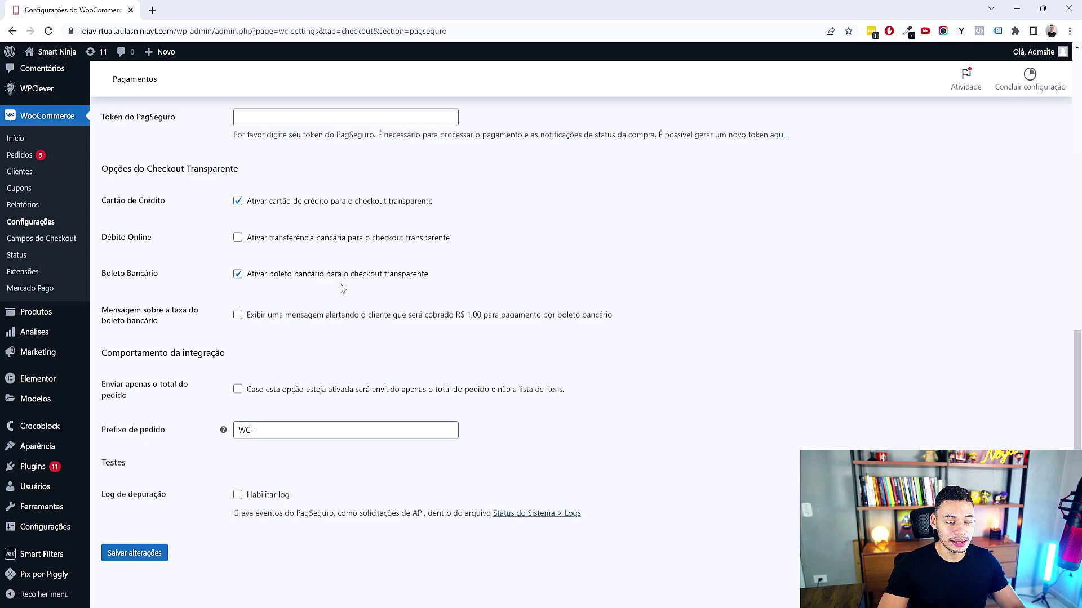
{"action": "scroll", "coordinate": [360, 349], "scroll_direction": "up", "scroll_amount": 4}
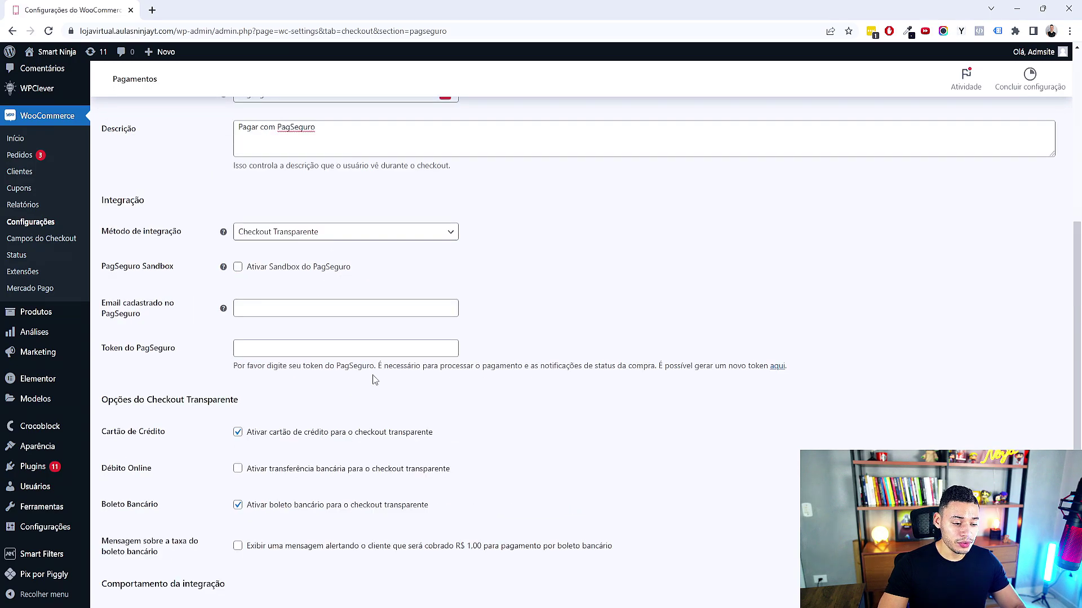
Step: Open PagBank's integration settings through the token generation link and locate the option to generate a token
{"action": "scroll", "coordinate": [373, 375], "scroll_direction": "down", "scroll_amount": 2}
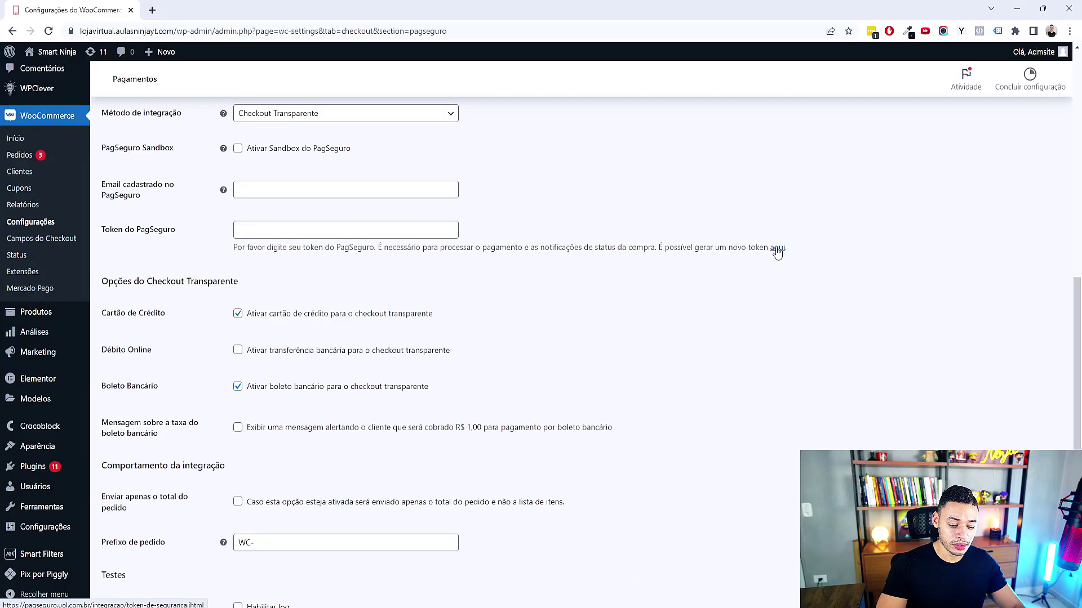
{"action": "left_click", "coordinate": [777, 249]}
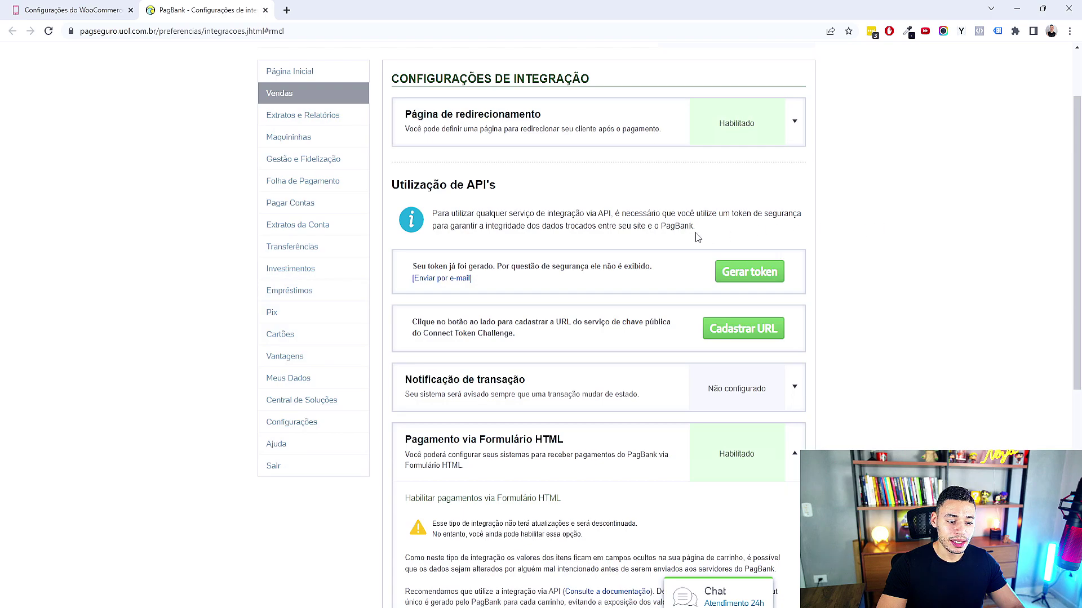
{"action": "scroll", "coordinate": [711, 235], "scroll_direction": "down", "scroll_amount": 1}
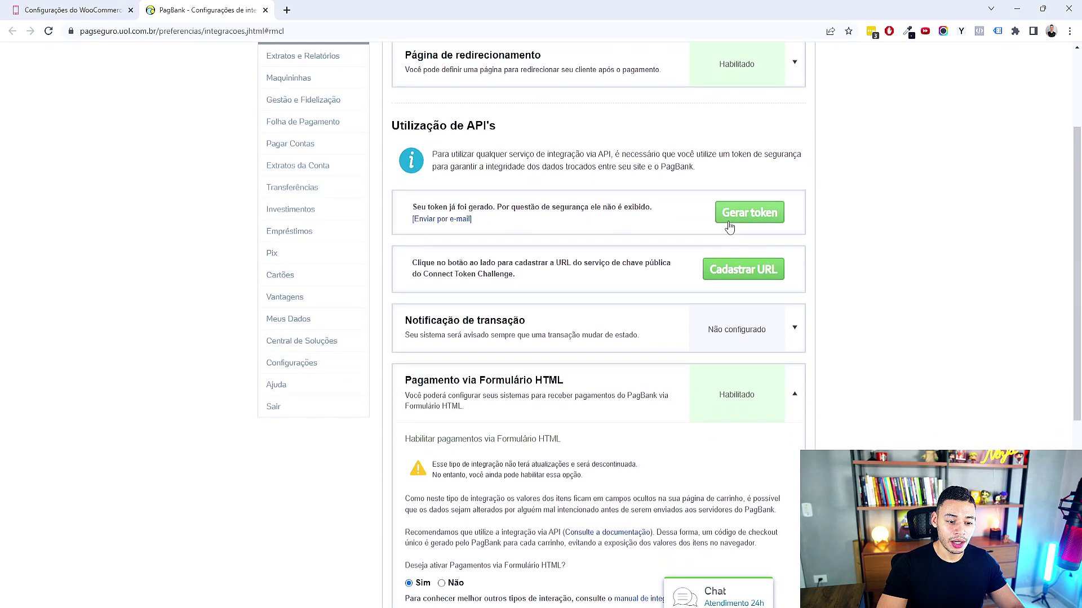
Step: Compare PagBank's token section with the WooCommerce settings and locate the PagSeguro registered e-mail and token fields
{"action": "left_click", "coordinate": [101, 10]}
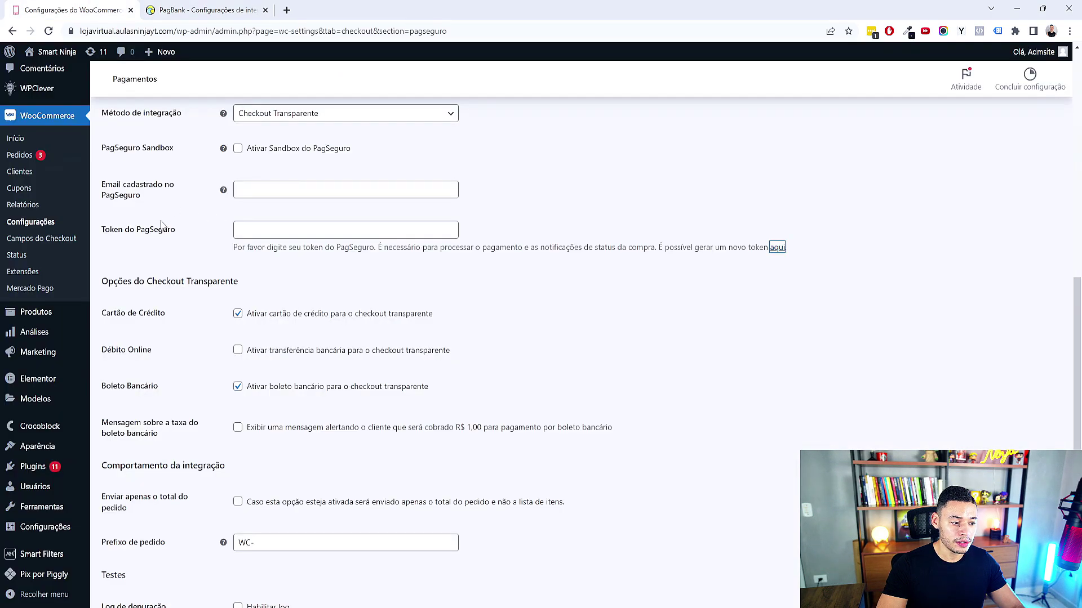
{"action": "left_click", "coordinate": [247, 228]}
{"action": "left_click", "coordinate": [240, 188]}
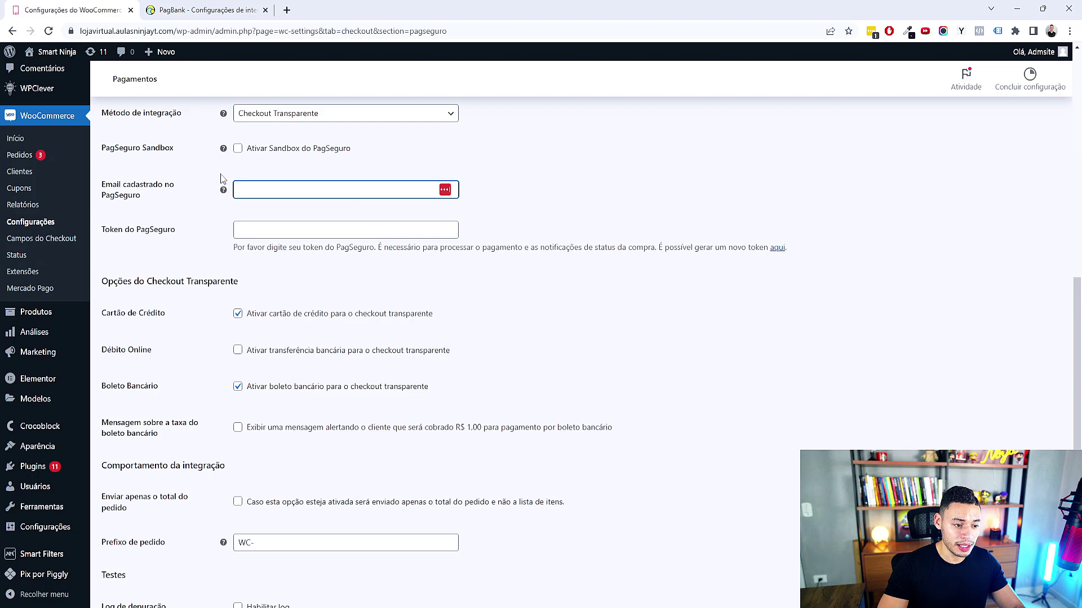
{"action": "left_click", "coordinate": [207, 10]}
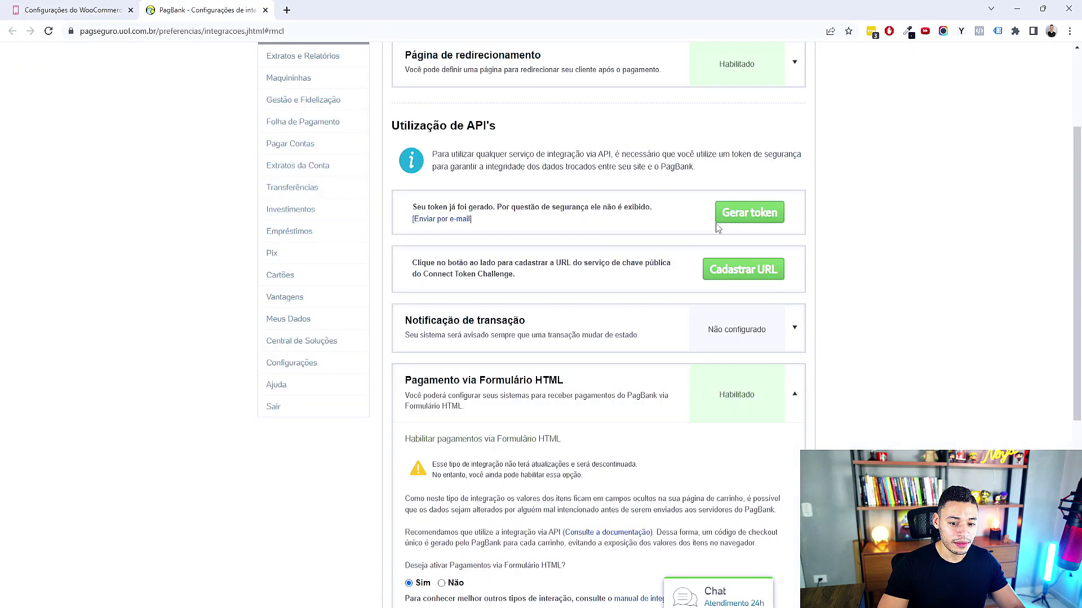
{"action": "left_click", "coordinate": [105, 11]}
{"action": "left_click", "coordinate": [254, 231]}
{"action": "left_click", "coordinate": [328, 191]}
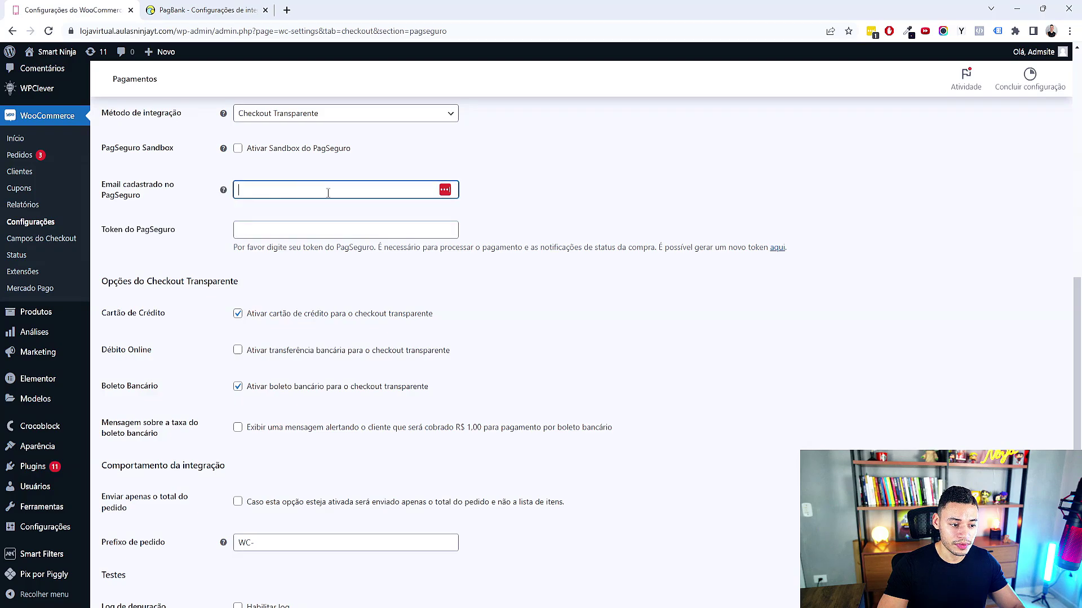
{"action": "left_click", "coordinate": [279, 231]}
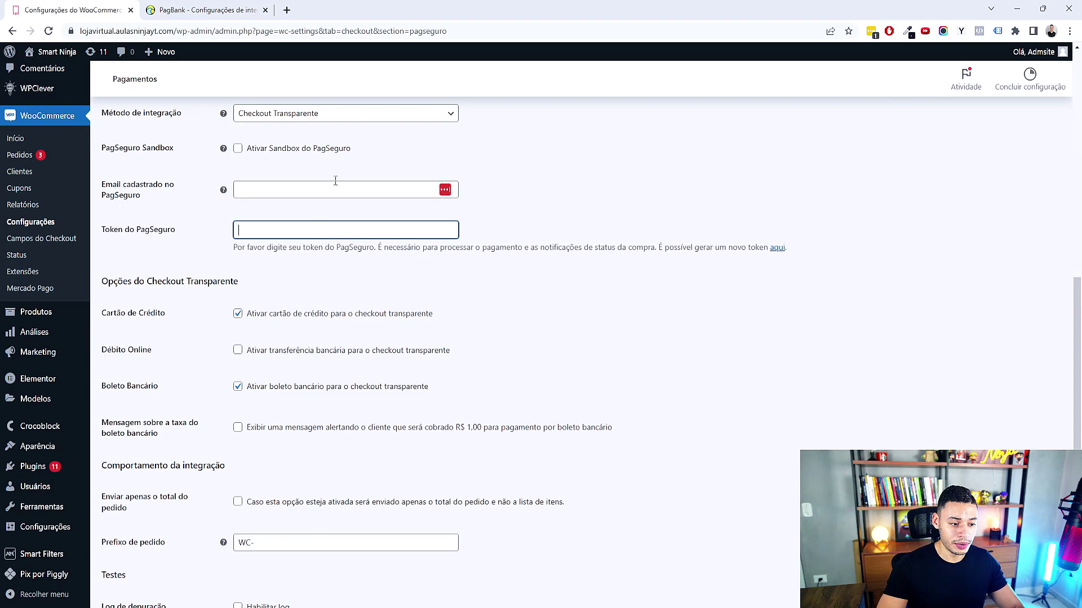
Step: Look over the remaining PagSeguro settings, return to the payment methods list and check PagSeguro's status there
{"action": "scroll", "coordinate": [349, 475], "scroll_direction": "down", "scroll_amount": 2}
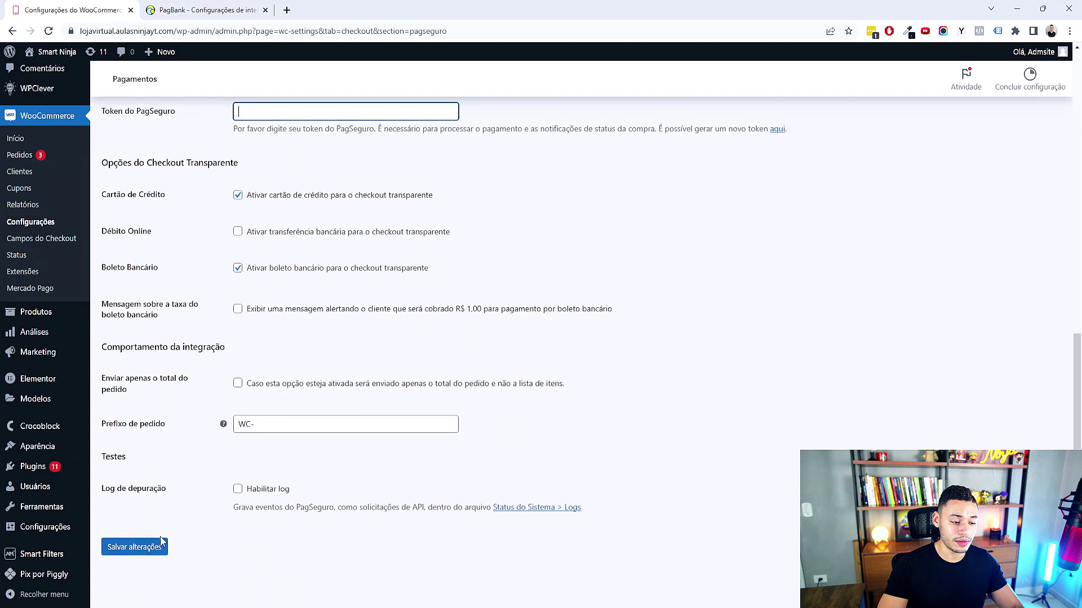
{"action": "scroll", "coordinate": [251, 488], "scroll_direction": "up", "scroll_amount": 3}
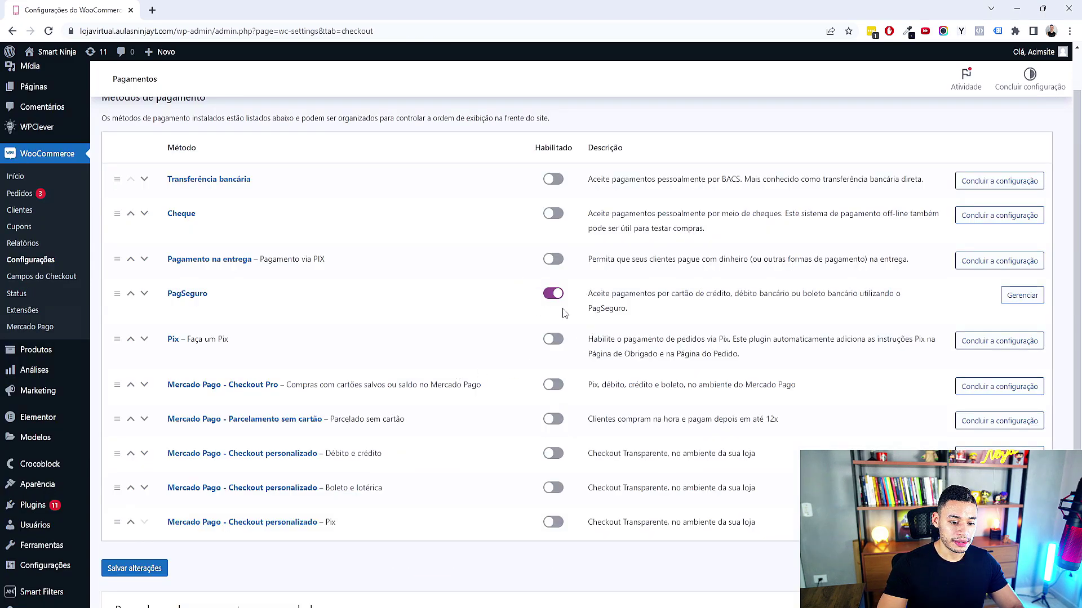
{"action": "scroll", "coordinate": [481, 353], "scroll_direction": "up", "scroll_amount": 1}
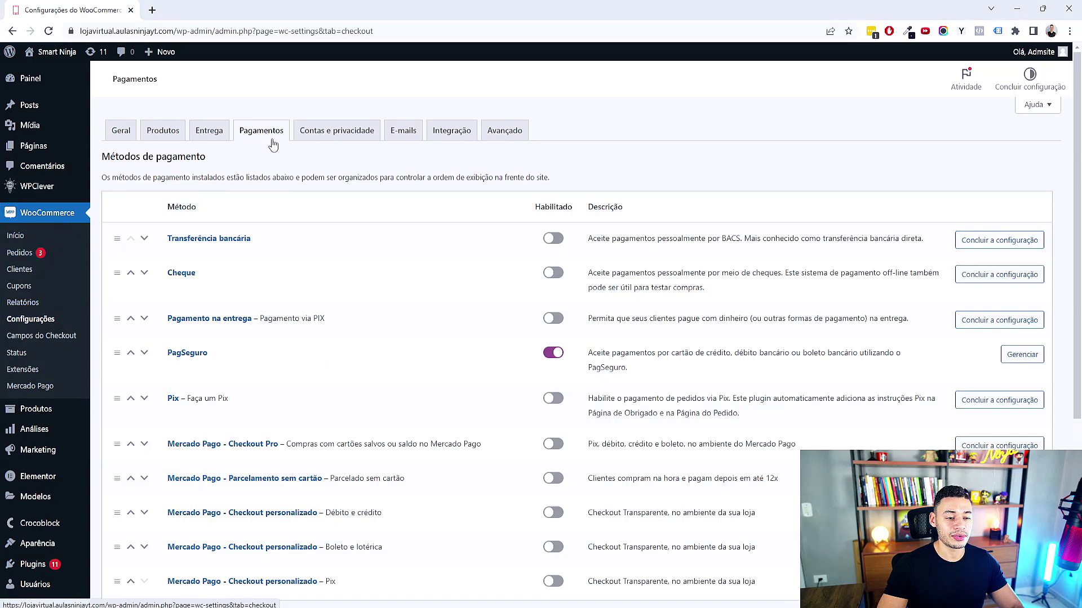
Step: Open the storefront in a separate browser tab and proceed to checkout with the product already in the cart
{"action": "scroll", "coordinate": [370, 307], "scroll_direction": "down", "scroll_amount": 2}
{"action": "scroll", "coordinate": [579, 316], "scroll_direction": "up", "scroll_amount": 2}
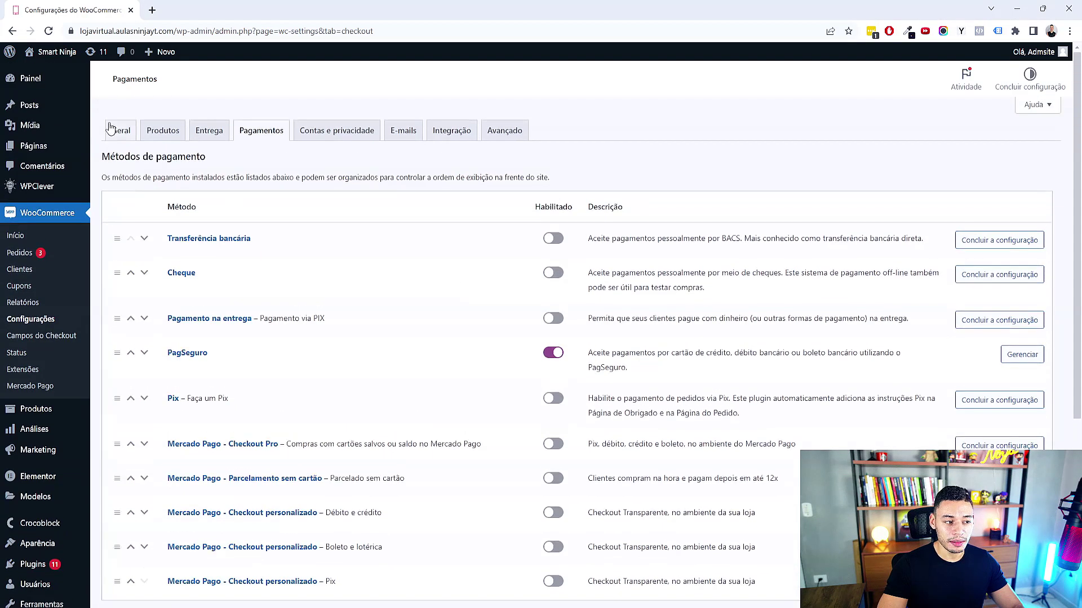
{"action": "mouse_move", "coordinate": [53, 57]}
{"action": "left_click", "coordinate": [56, 83]}
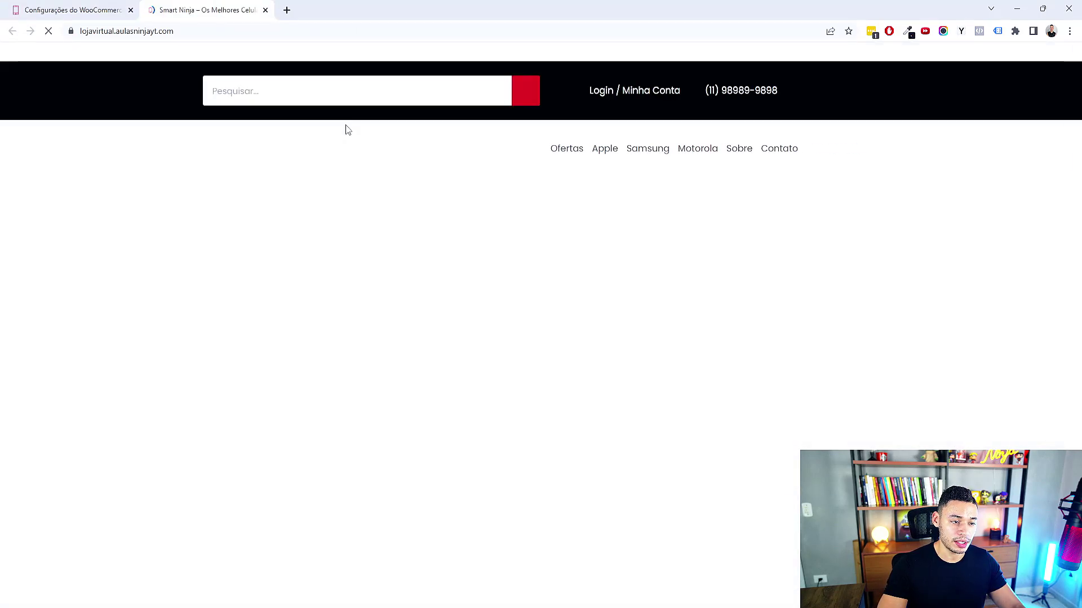
{"action": "scroll", "coordinate": [630, 248], "scroll_direction": "down", "scroll_amount": 13}
{"action": "scroll", "coordinate": [674, 235], "scroll_direction": "up", "scroll_amount": 13}
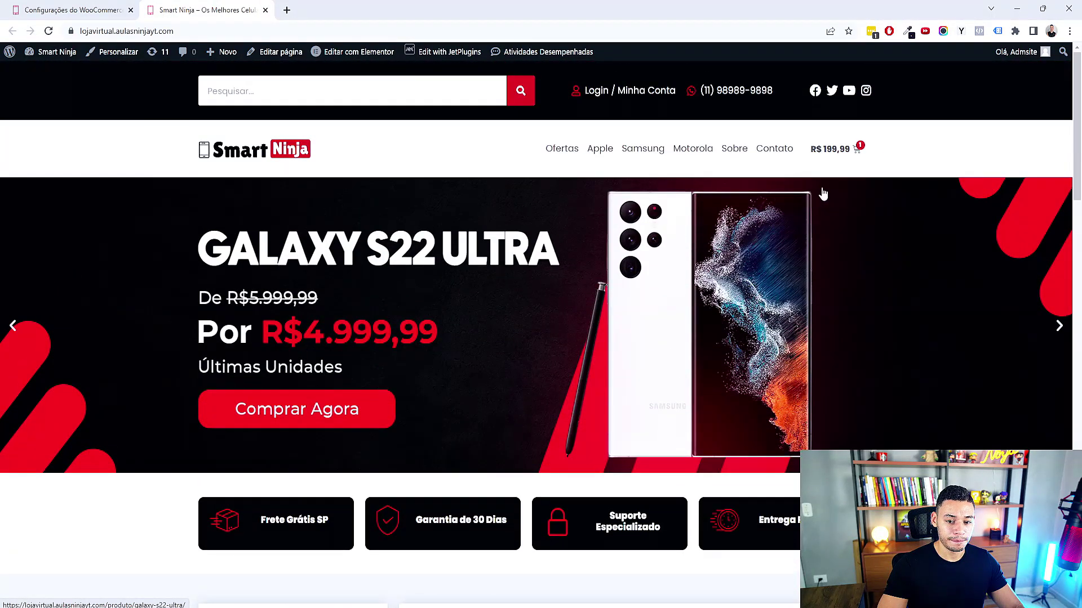
{"action": "left_click", "coordinate": [860, 147]}
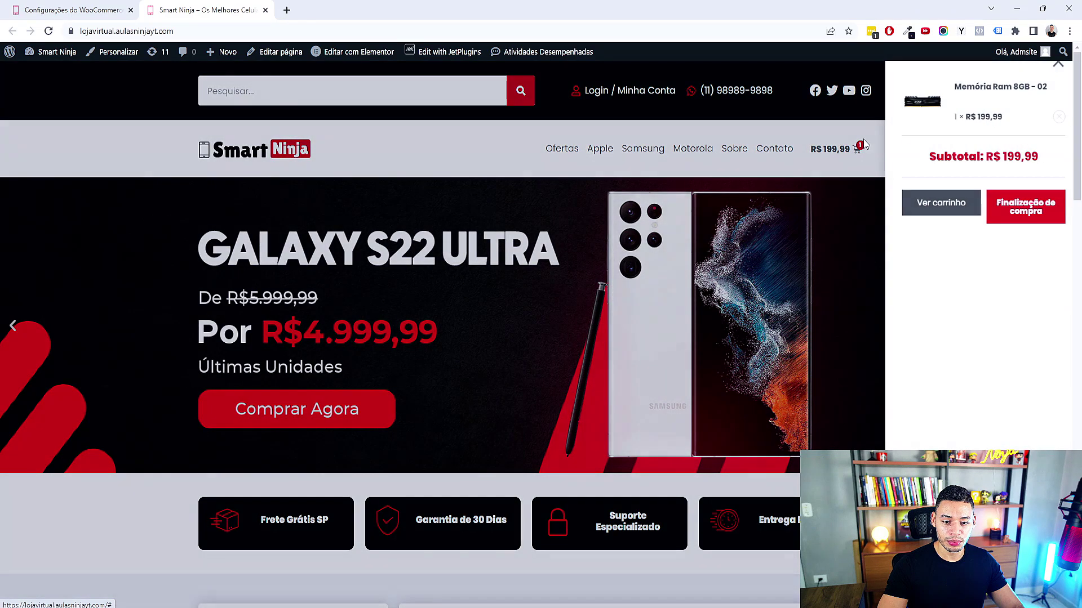
{"action": "left_click", "coordinate": [1004, 212]}
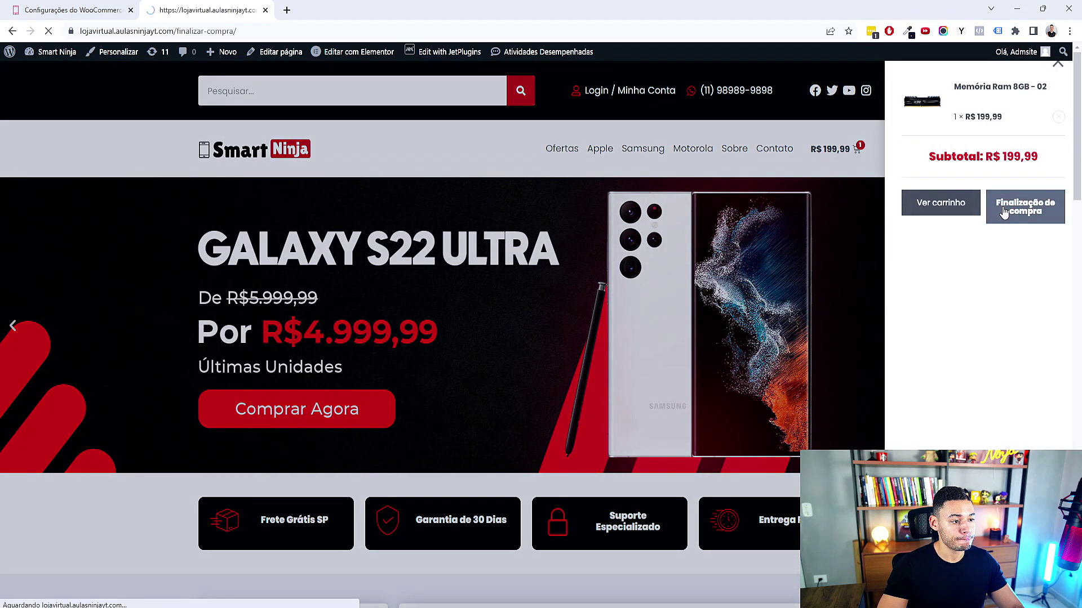
Step: Examine PagSeguro's transparent checkout on the order page, comparing the credit card form with the bank slip option
{"action": "scroll", "coordinate": [944, 221], "scroll_direction": "down", "scroll_amount": 8}
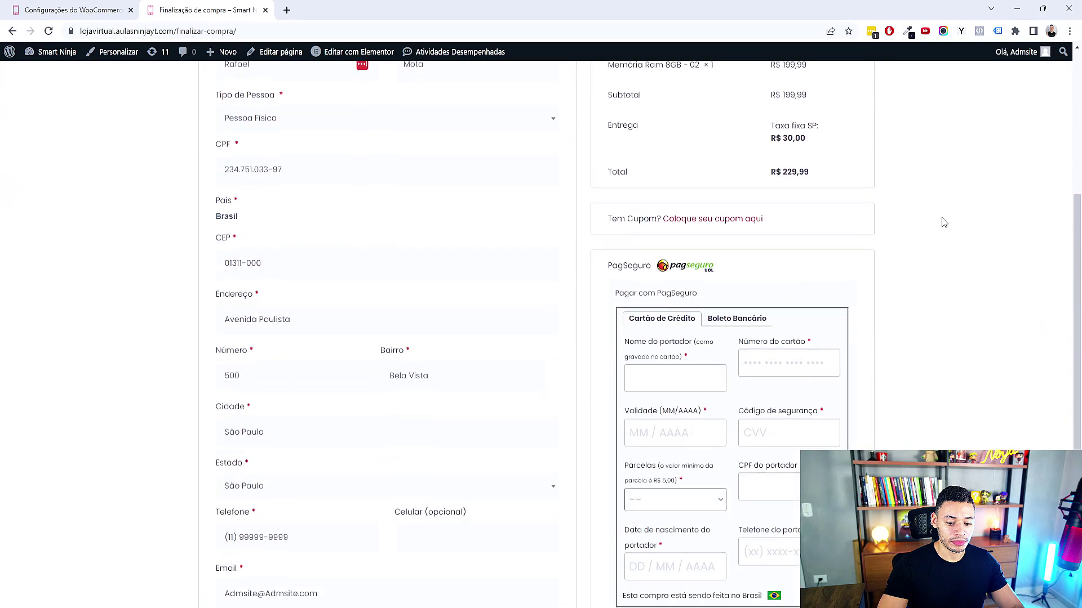
{"action": "left_click", "coordinate": [748, 264]}
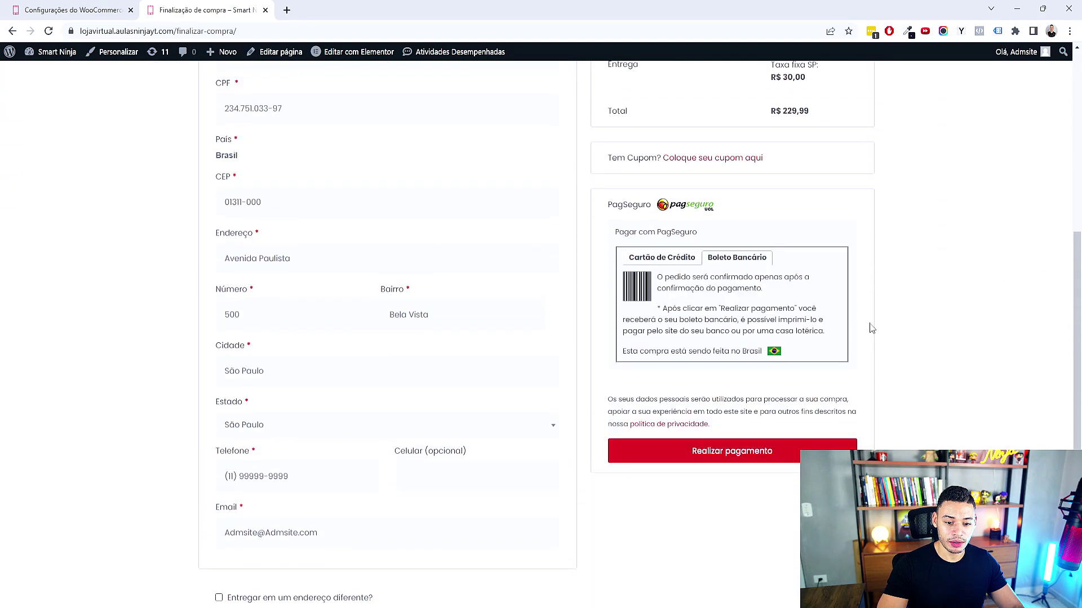
{"action": "left_click", "coordinate": [683, 261]}
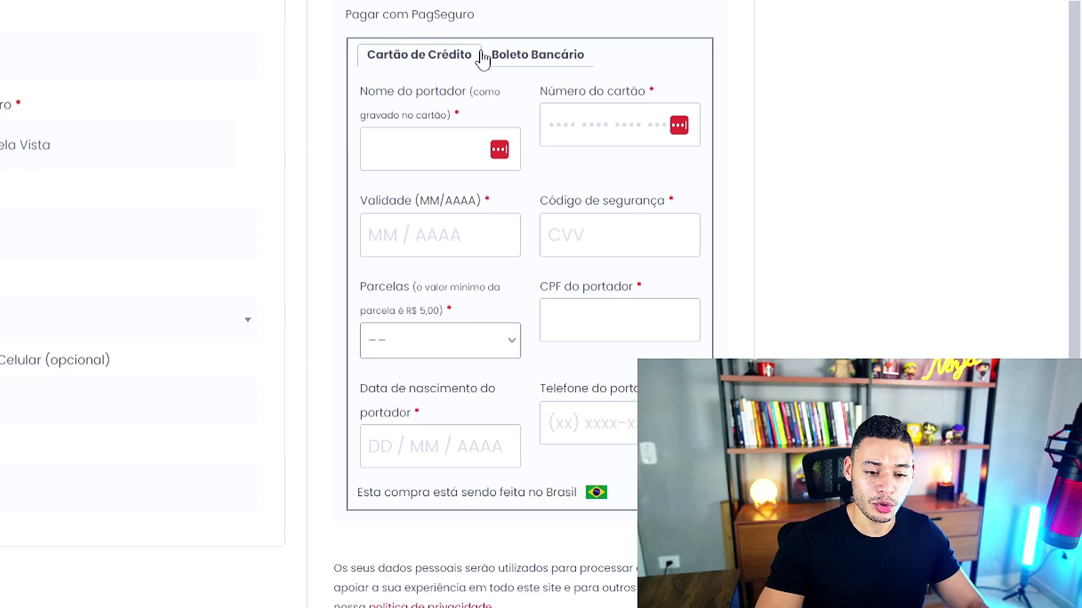
{"action": "scroll", "coordinate": [483, 58], "scroll_direction": "down", "scroll_amount": 3}
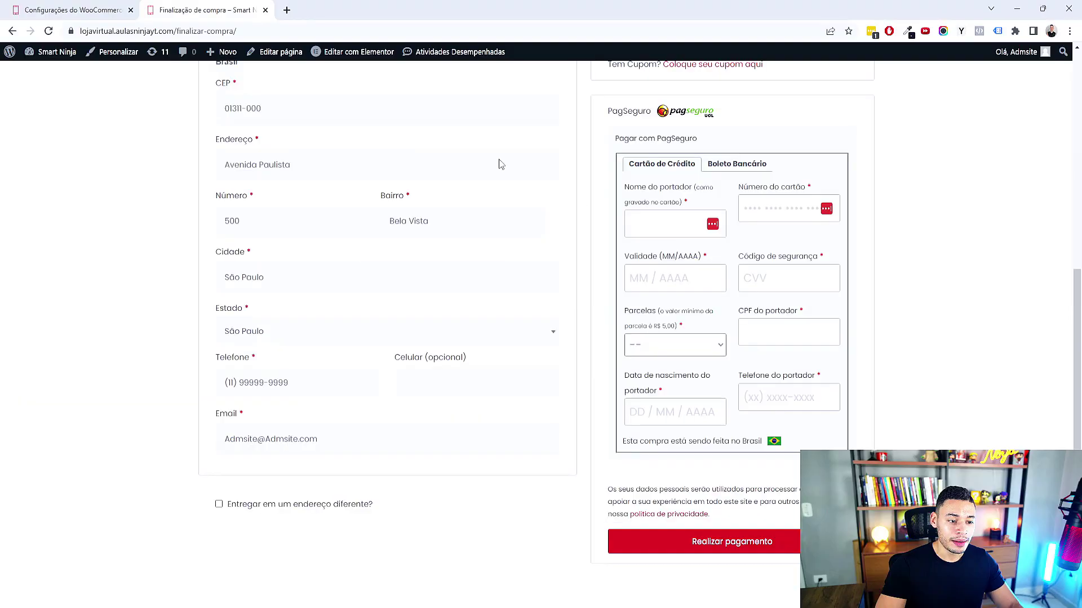
{"action": "scroll", "coordinate": [695, 202], "scroll_direction": "up", "scroll_amount": 4}
{"action": "scroll", "coordinate": [697, 205], "scroll_direction": "down", "scroll_amount": 3}
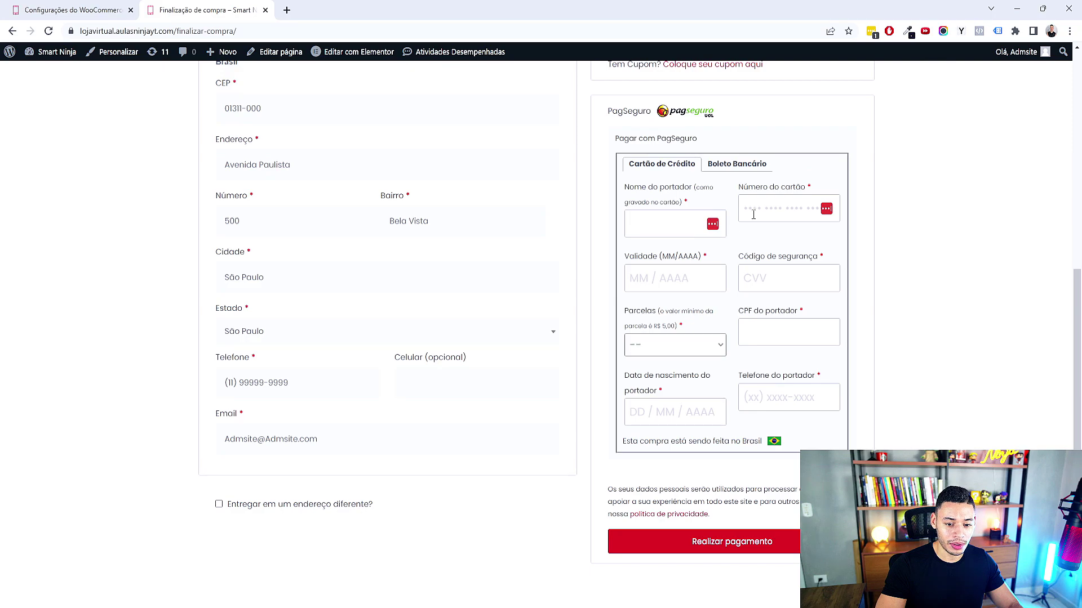
{"action": "left_click", "coordinate": [780, 542]}
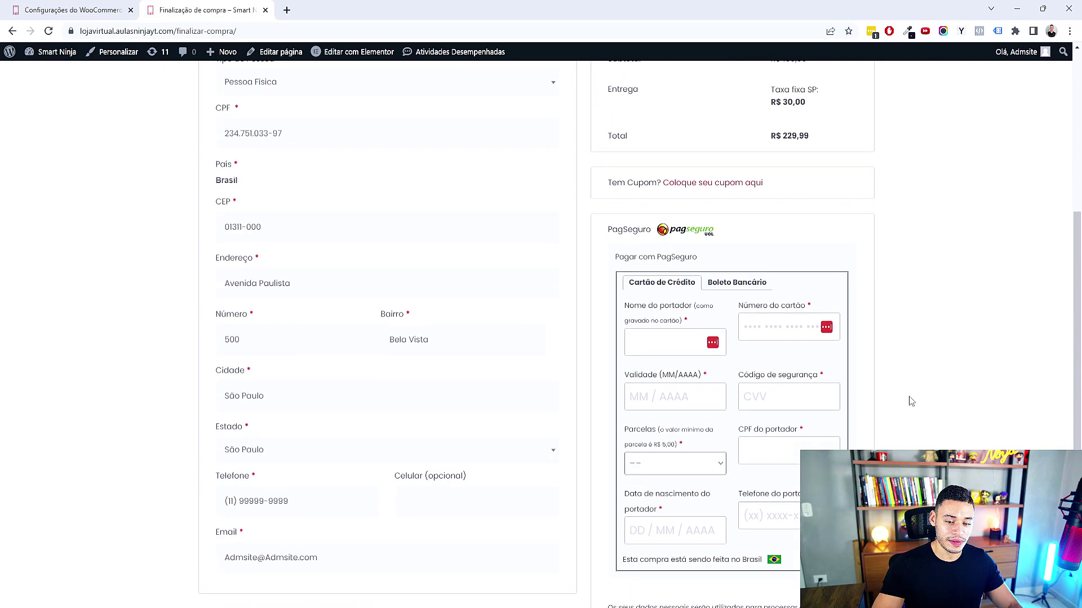
{"action": "left_click", "coordinate": [740, 283]}
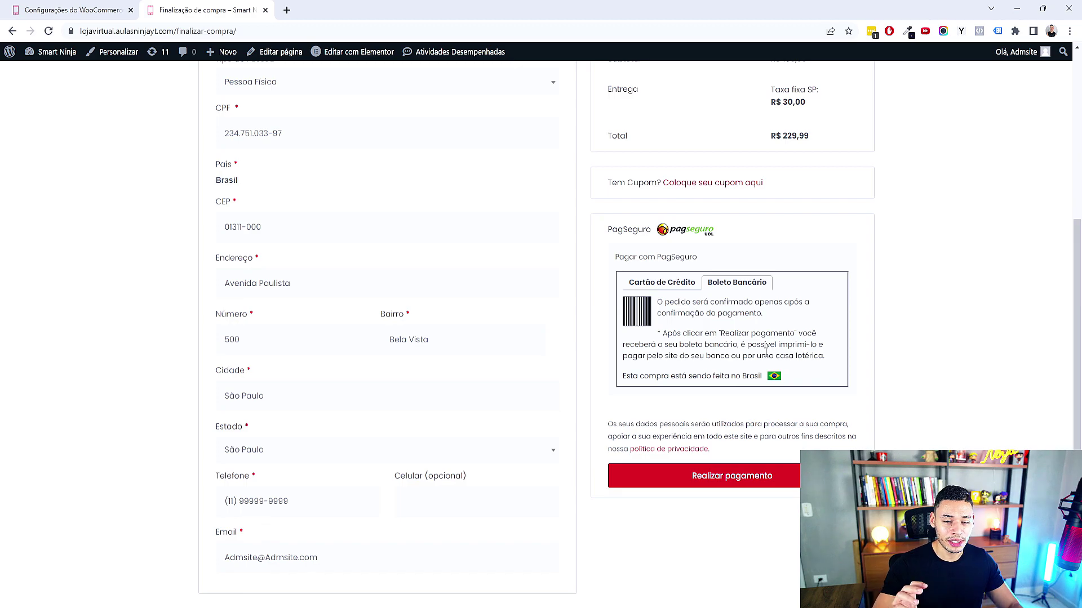
Step: Check the order statuses in the WooCommerce orders list, including the processing status details, and return to the checkout page
{"action": "left_click", "coordinate": [72, 9]}
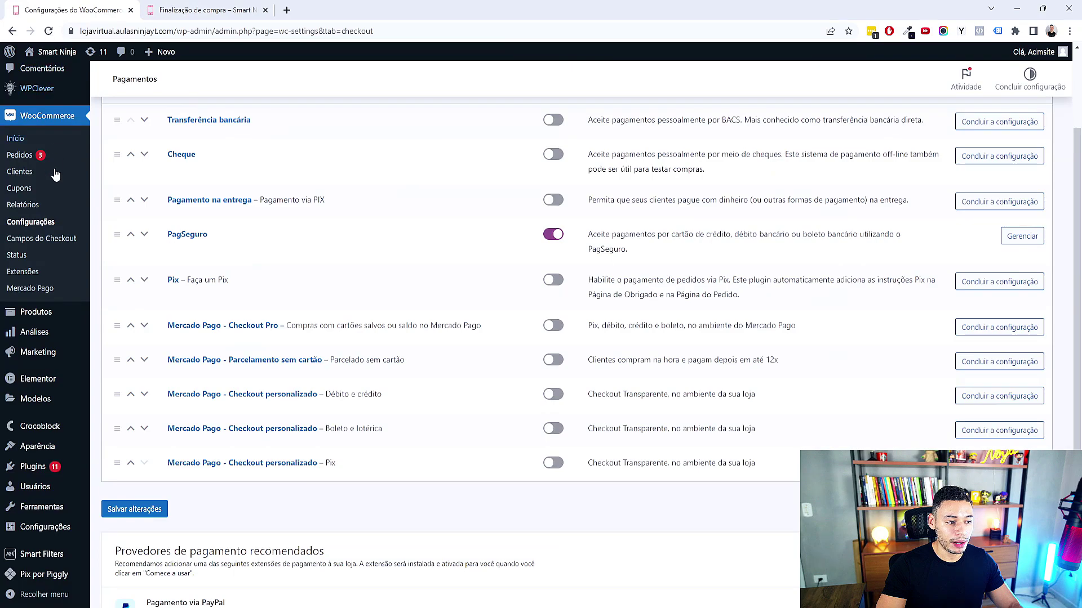
{"action": "mouse_move", "coordinate": [60, 331]}
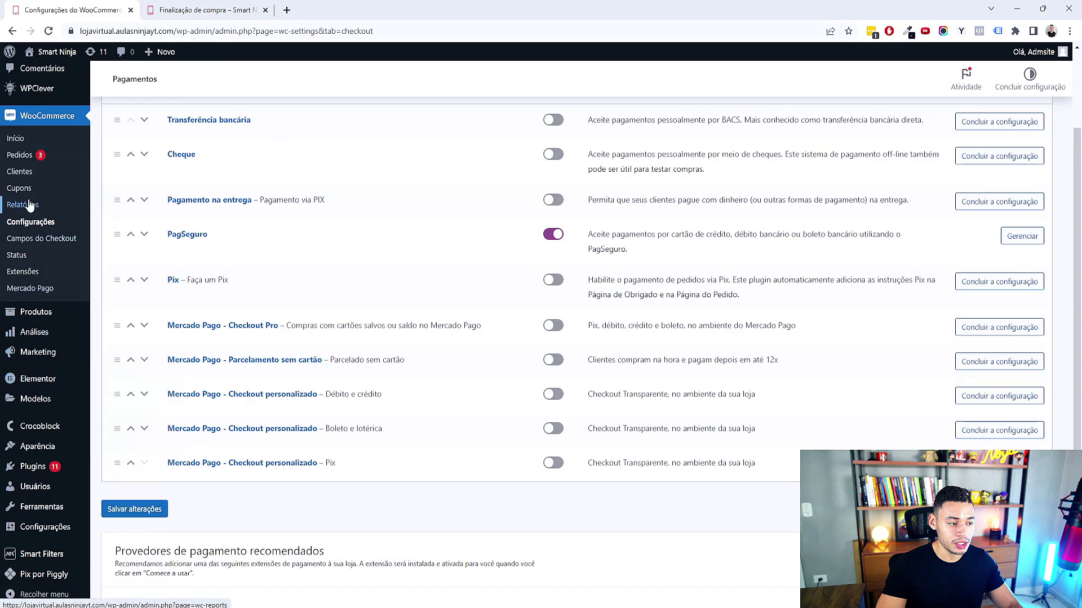
{"action": "scroll", "coordinate": [19, 226], "scroll_direction": "up", "scroll_amount": 2}
{"action": "left_click", "coordinate": [20, 285]}
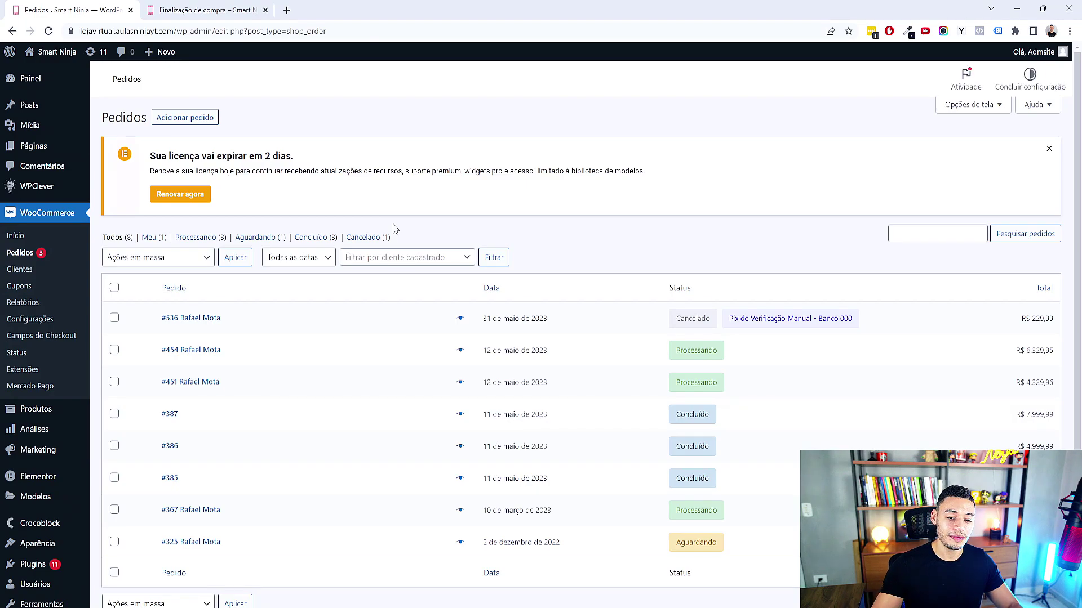
{"action": "mouse_move", "coordinate": [704, 356]}
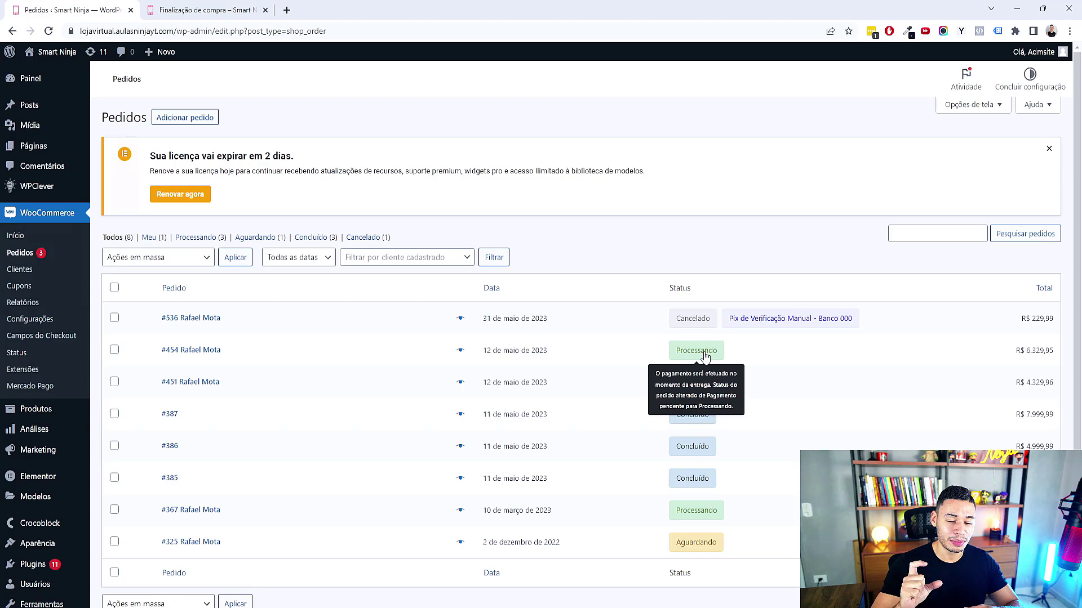
{"action": "left_click", "coordinate": [208, 10]}
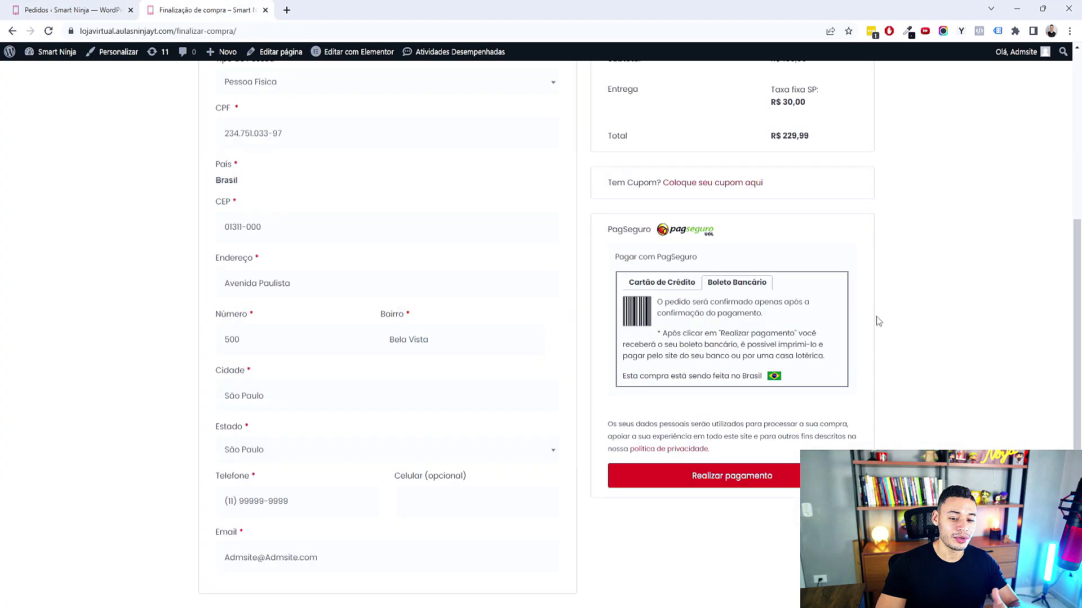